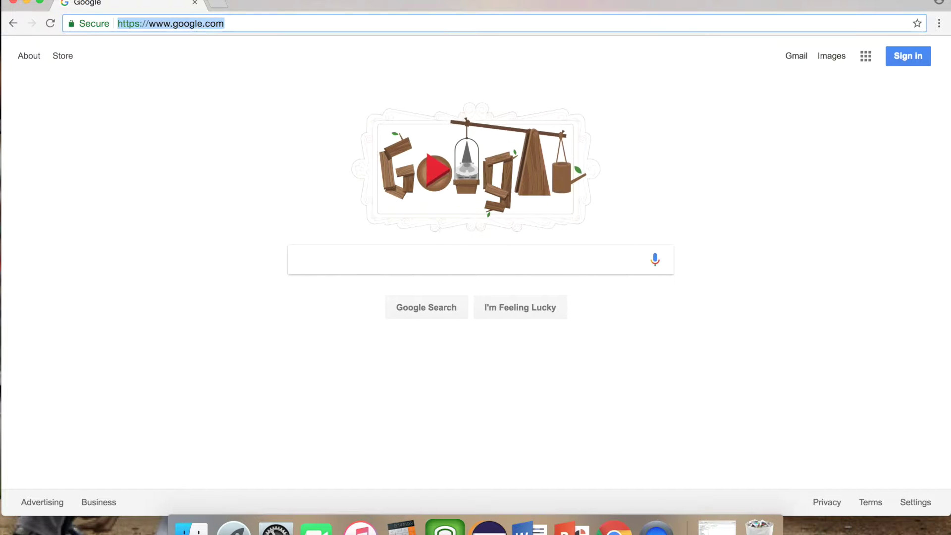
{"action": "type", "text": "www.ghal.org"}
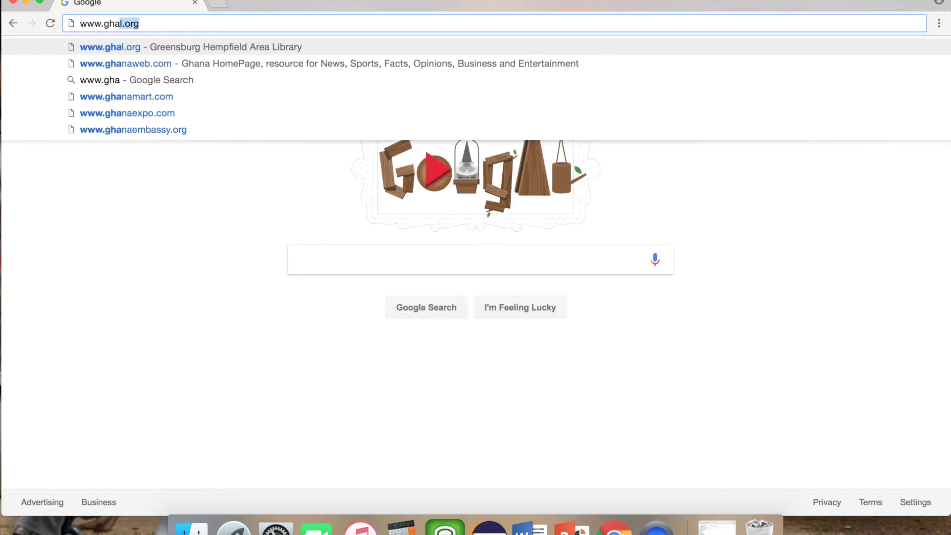
{"action": "key", "text": "Return"}
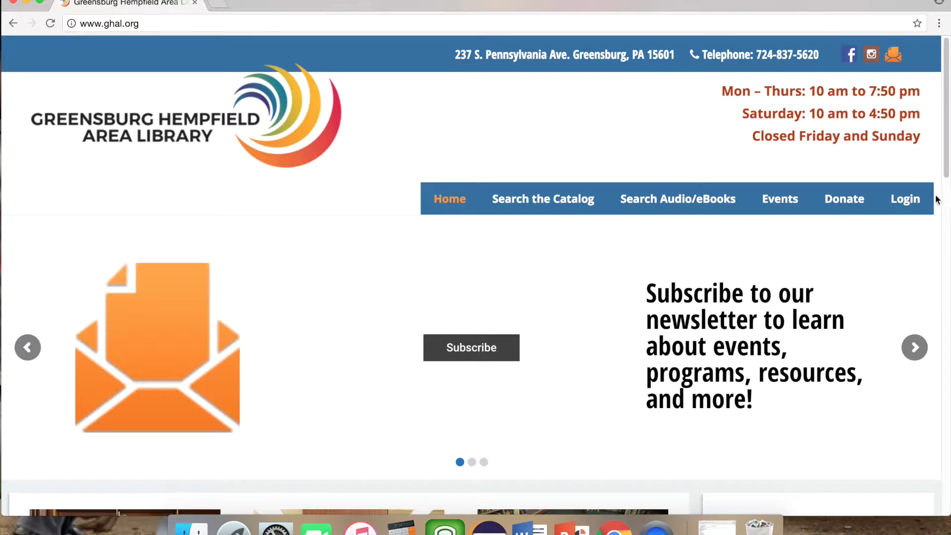
Log in with the library card barcode and account password, then go to the patron record
{"action": "left_click", "coordinate": [906, 208]}
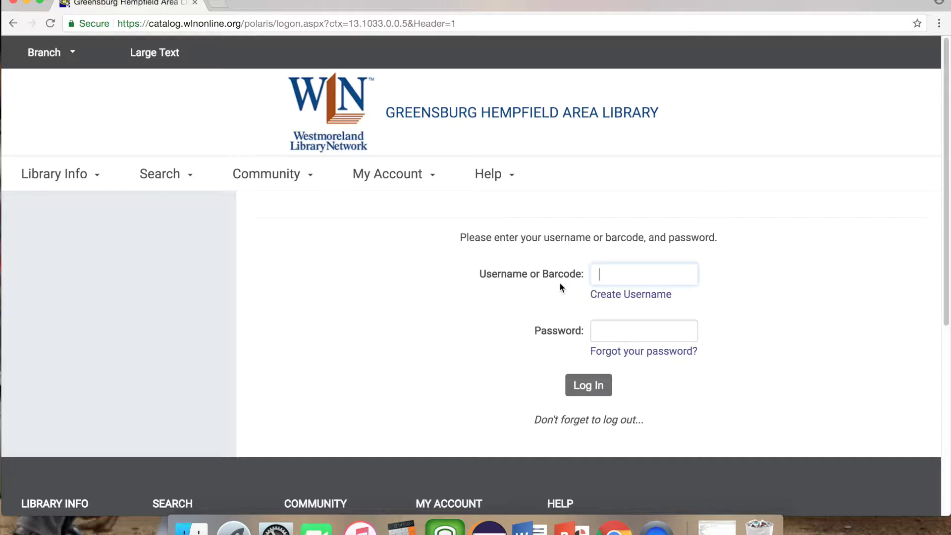
{"action": "type", "text": "946"}
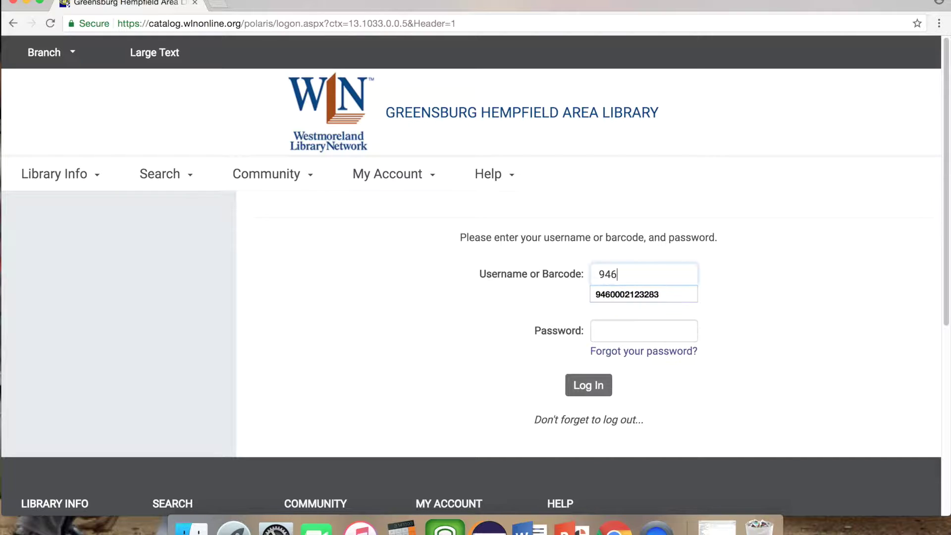
{"action": "type", "text": "00002"}
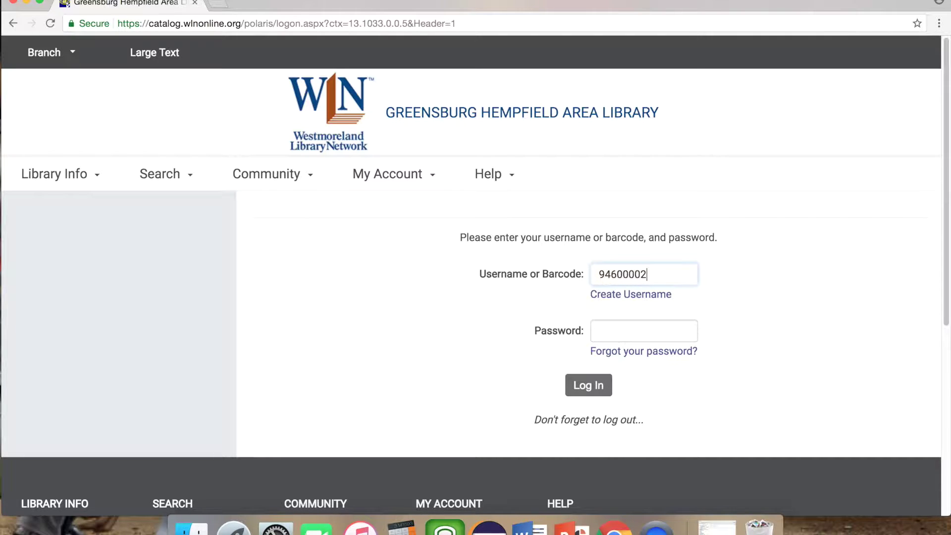
{"action": "type", "text": "123283"}
{"action": "key", "text": "Tab"}
{"action": "type", "text": "****"}
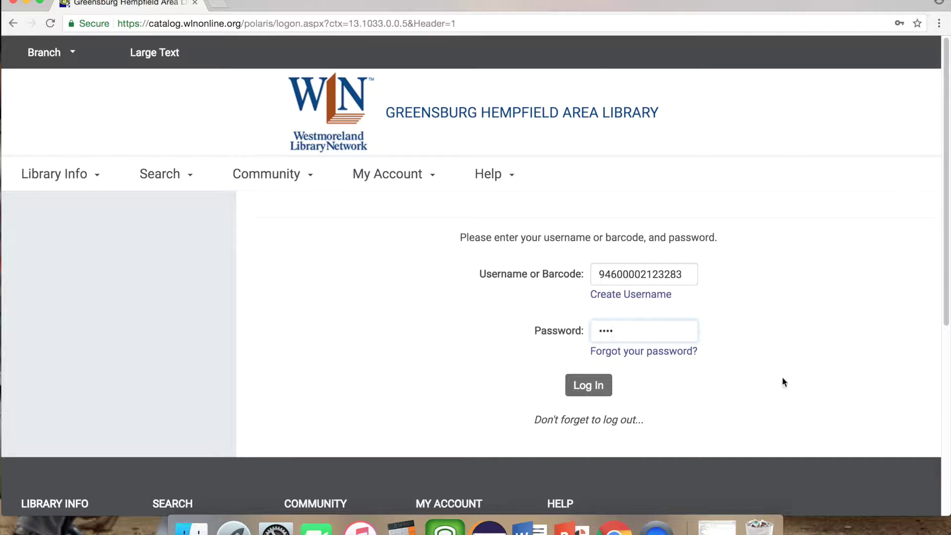
{"action": "left_click", "coordinate": [572, 390]}
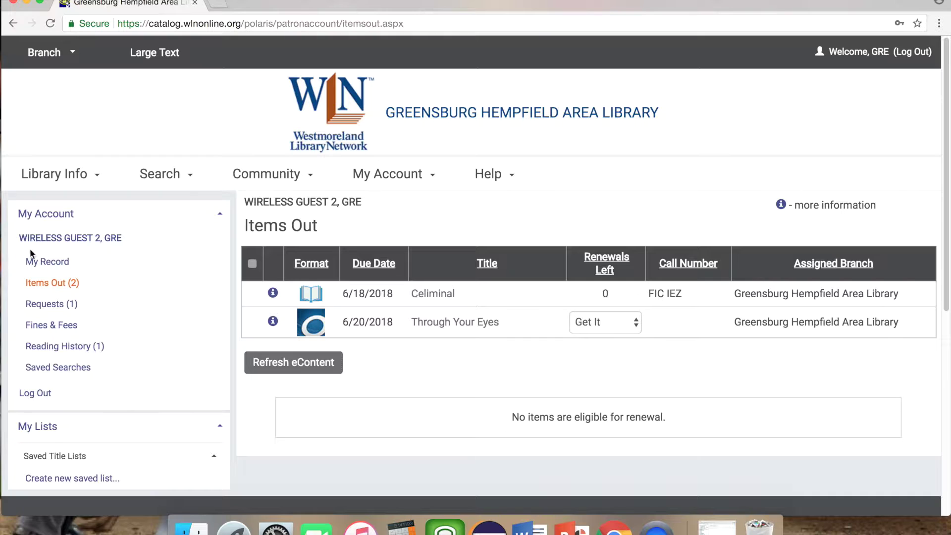
{"action": "left_click", "coordinate": [48, 262]}
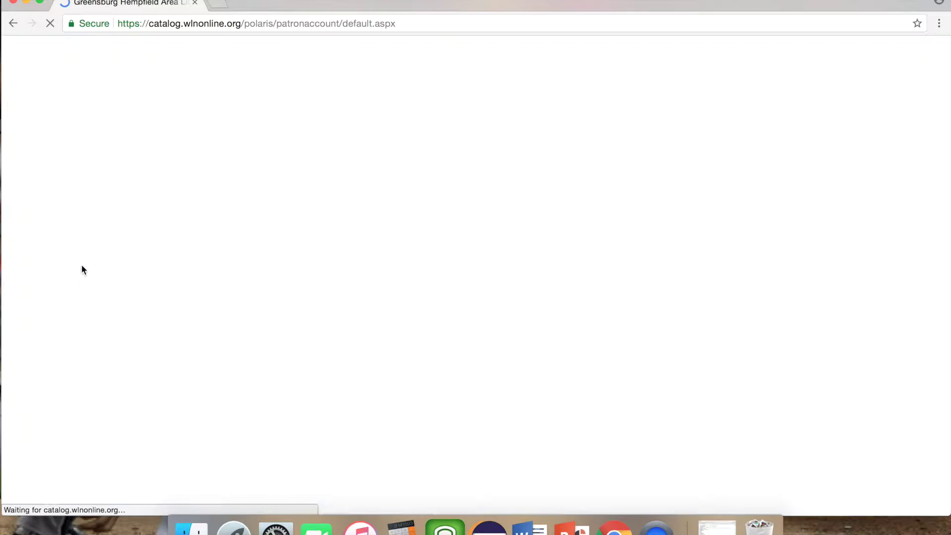
Expand the Change Logon section on My Record, review its options, and collapse it again
{"action": "scroll", "coordinate": [456, 292], "scroll_direction": "down", "scroll_amount": 2}
{"action": "scroll", "coordinate": [465, 292], "scroll_direction": "down", "scroll_amount": 1}
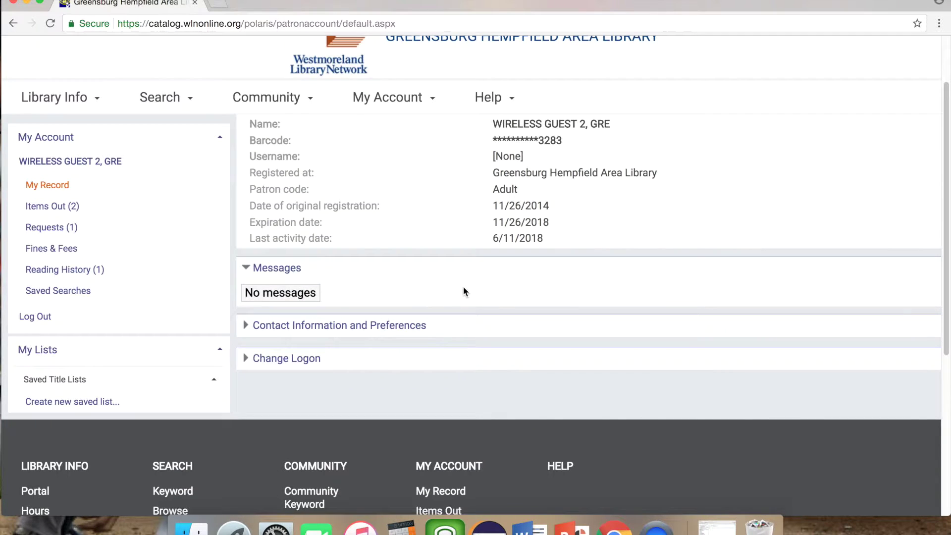
{"action": "left_click", "coordinate": [265, 363]}
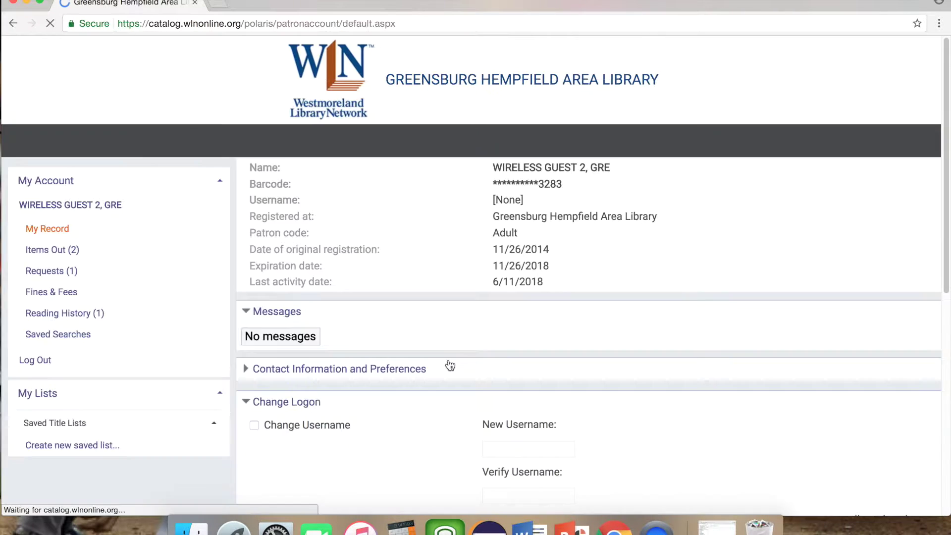
{"action": "scroll", "coordinate": [435, 357], "scroll_direction": "down", "scroll_amount": 10}
{"action": "scroll", "coordinate": [455, 323], "scroll_direction": "up", "scroll_amount": 2}
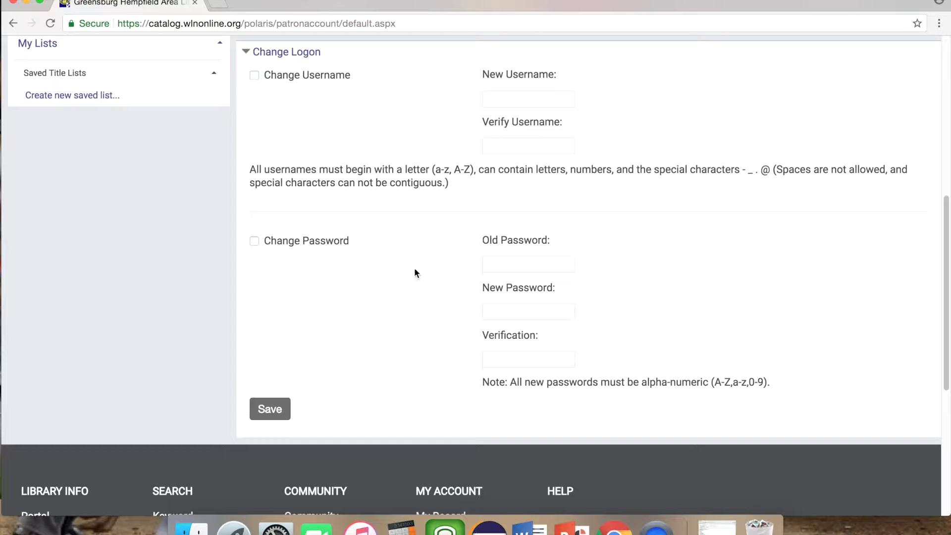
{"action": "scroll", "coordinate": [244, 264], "scroll_direction": "up", "scroll_amount": 1}
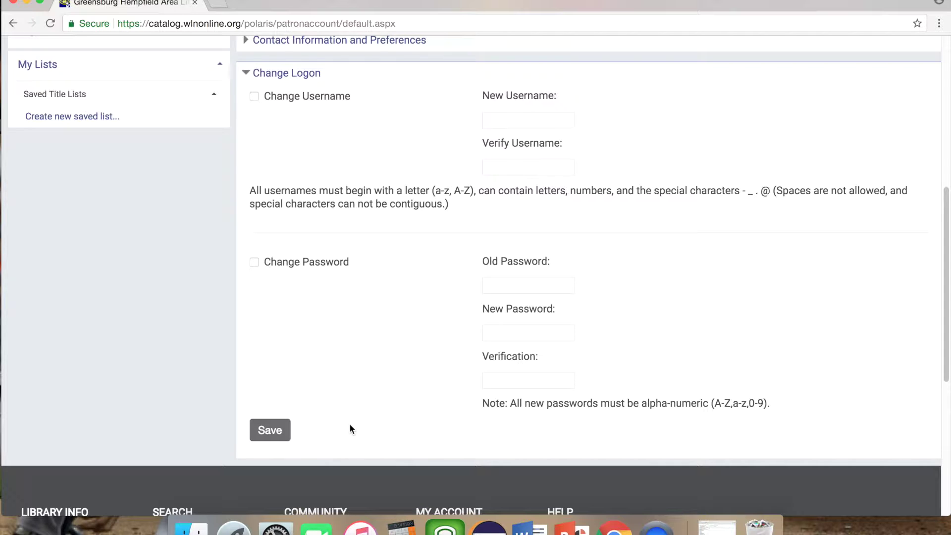
{"action": "scroll", "coordinate": [359, 311], "scroll_direction": "up", "scroll_amount": 10}
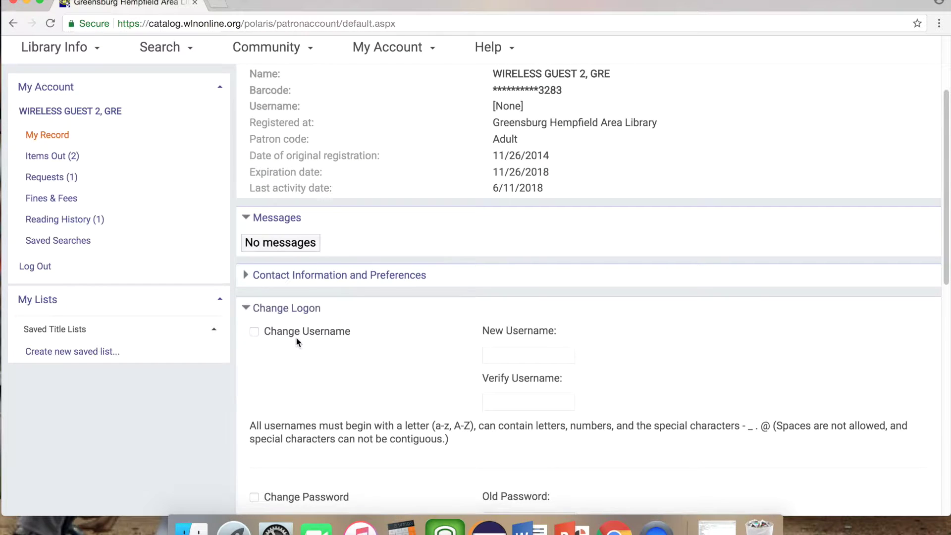
{"action": "left_click", "coordinate": [297, 315]}
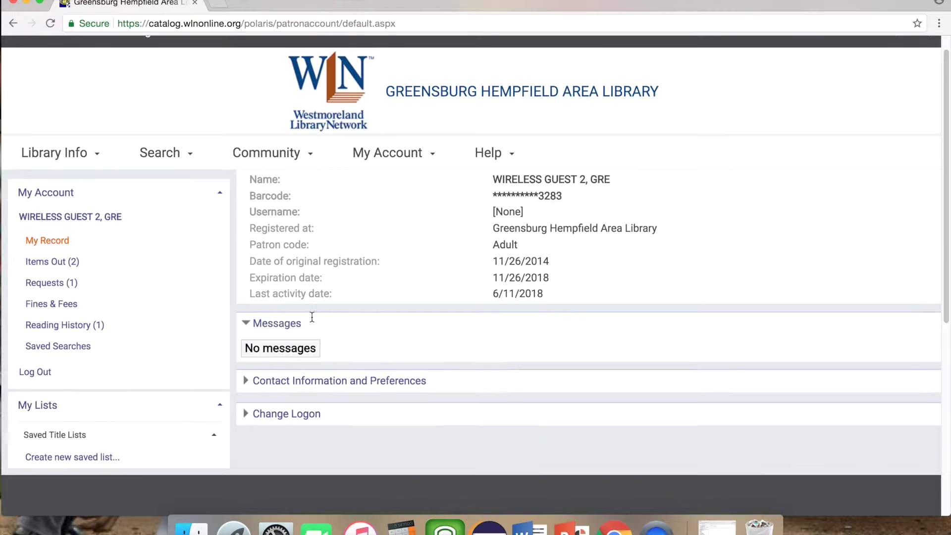
Review the Contact Information and Preferences fields, then submit them as a change request
{"action": "left_click", "coordinate": [321, 390]}
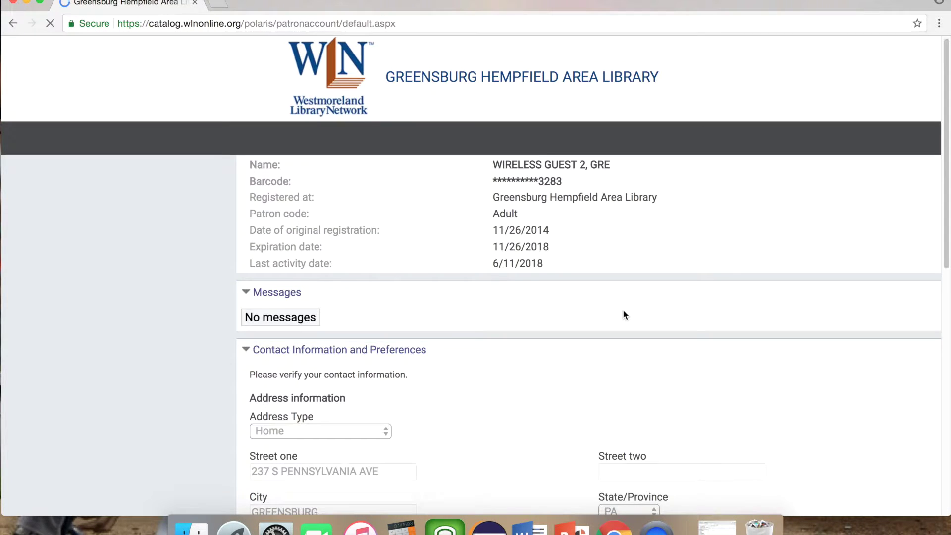
{"action": "scroll", "coordinate": [622, 310], "scroll_direction": "down", "scroll_amount": 4}
{"action": "scroll", "coordinate": [623, 312], "scroll_direction": "down", "scroll_amount": 7}
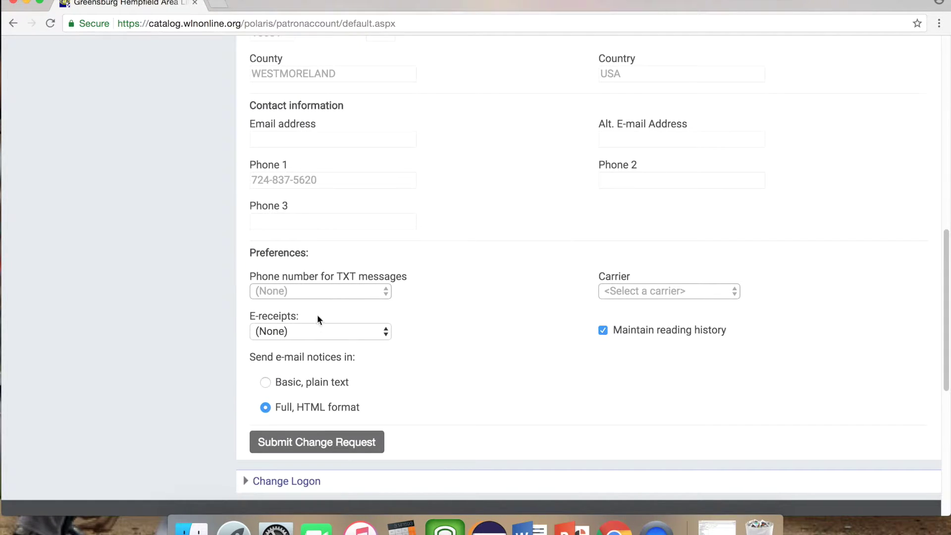
{"action": "scroll", "coordinate": [197, 303], "scroll_direction": "up", "scroll_amount": 11}
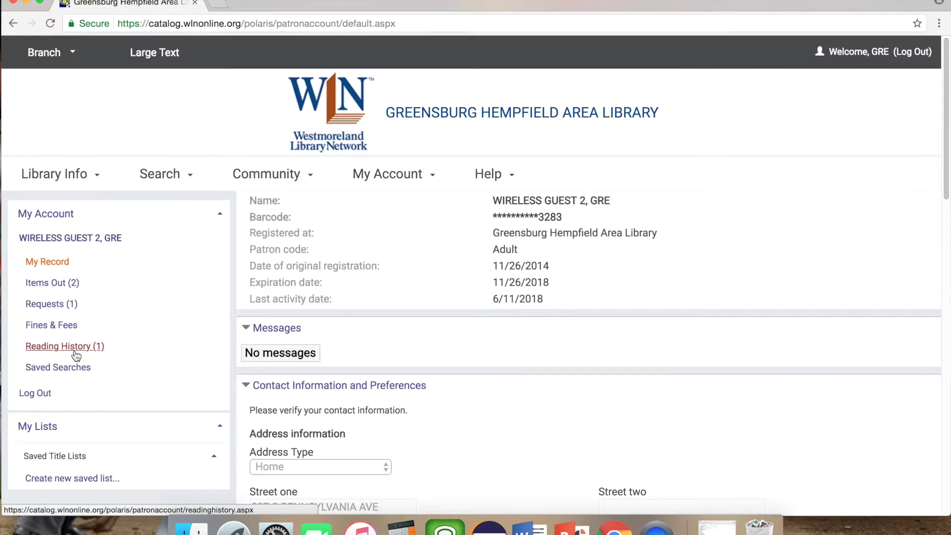
{"action": "scroll", "coordinate": [416, 322], "scroll_direction": "down", "scroll_amount": 15}
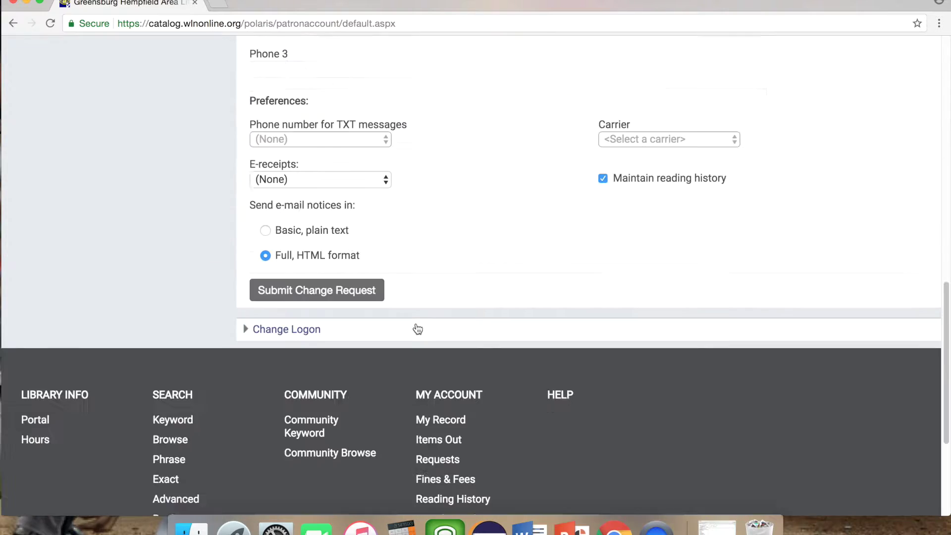
{"action": "scroll", "coordinate": [415, 322], "scroll_direction": "up", "scroll_amount": 5}
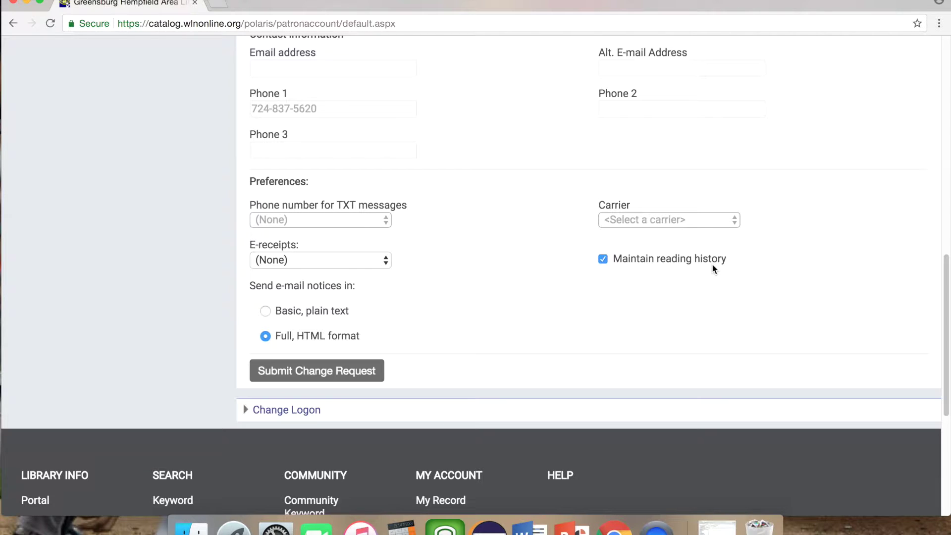
{"action": "scroll", "coordinate": [623, 295], "scroll_direction": "up", "scroll_amount": 1}
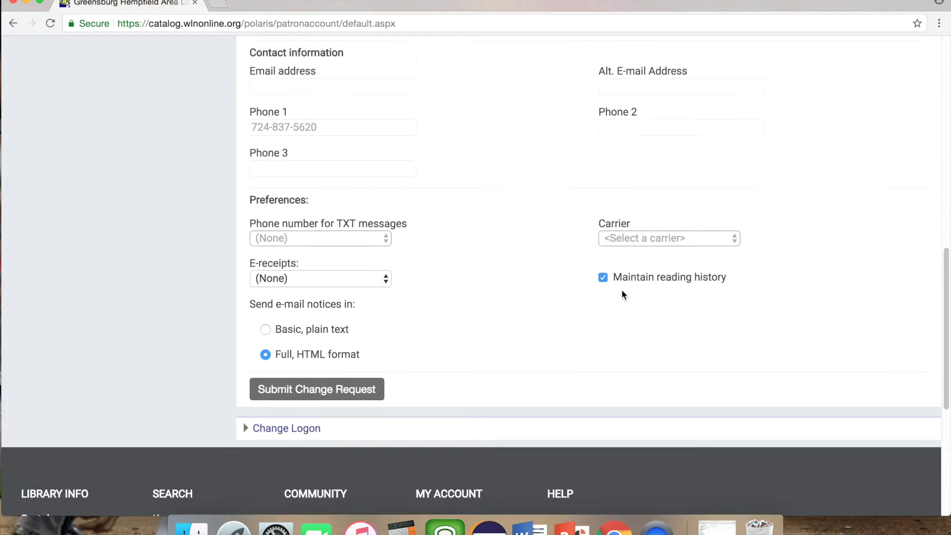
{"action": "left_click", "coordinate": [278, 396]}
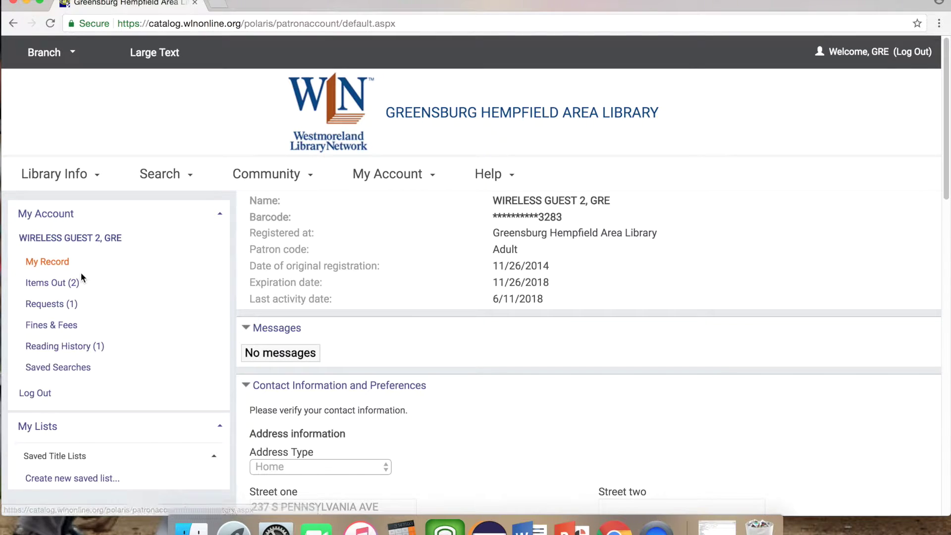
Review Items Out and the Get It options for the eBook Through Your Eyes, choosing none
{"action": "left_click", "coordinate": [74, 285]}
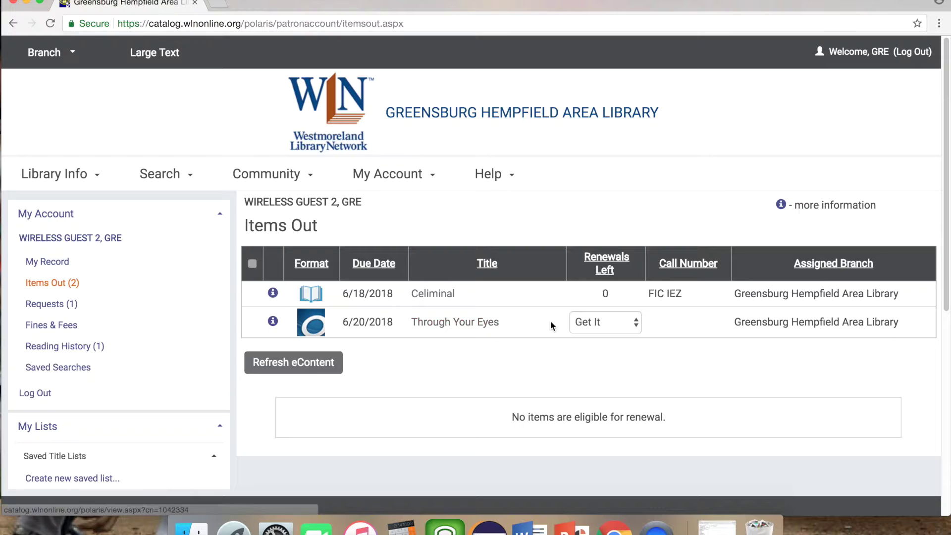
{"action": "left_click", "coordinate": [581, 326]}
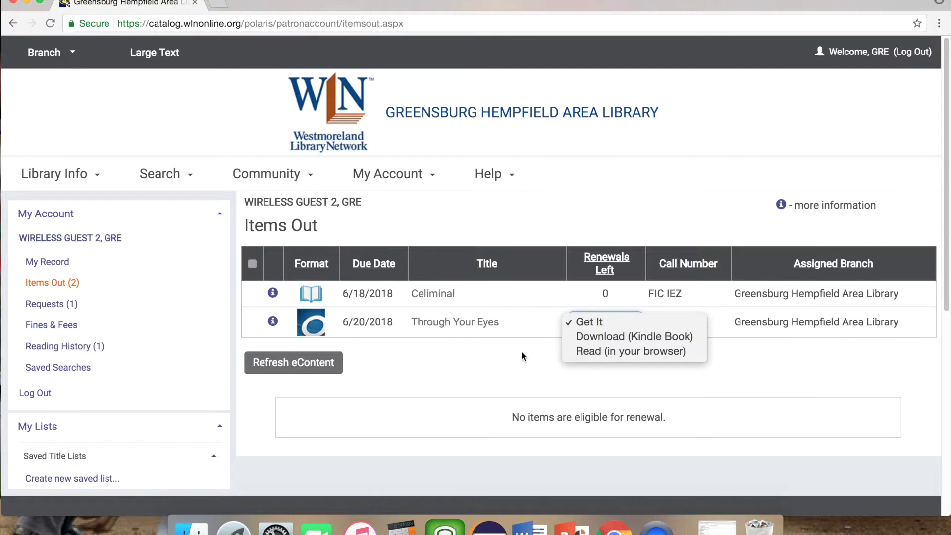
{"action": "left_click", "coordinate": [491, 355]}
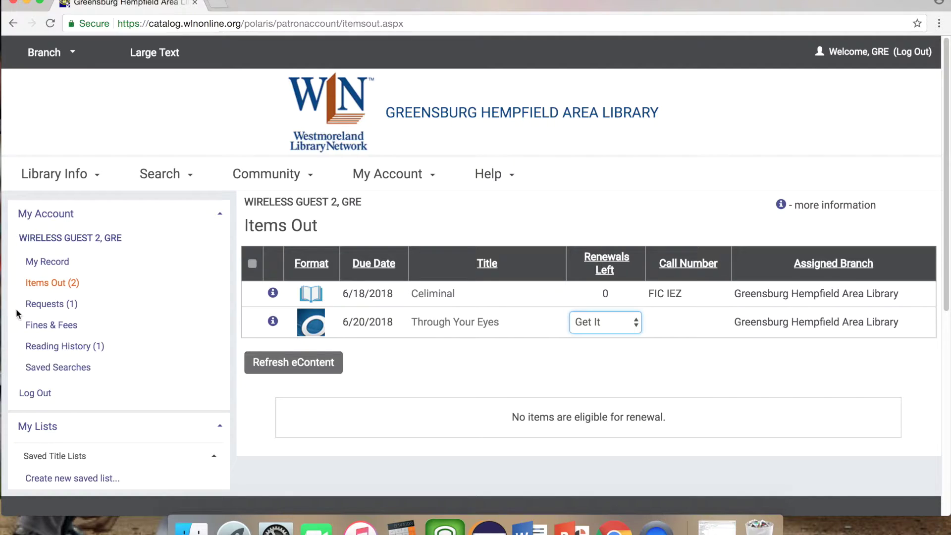
View the Requests list, look over The outsider's catalog record, and return to Requests
{"action": "left_click", "coordinate": [36, 309]}
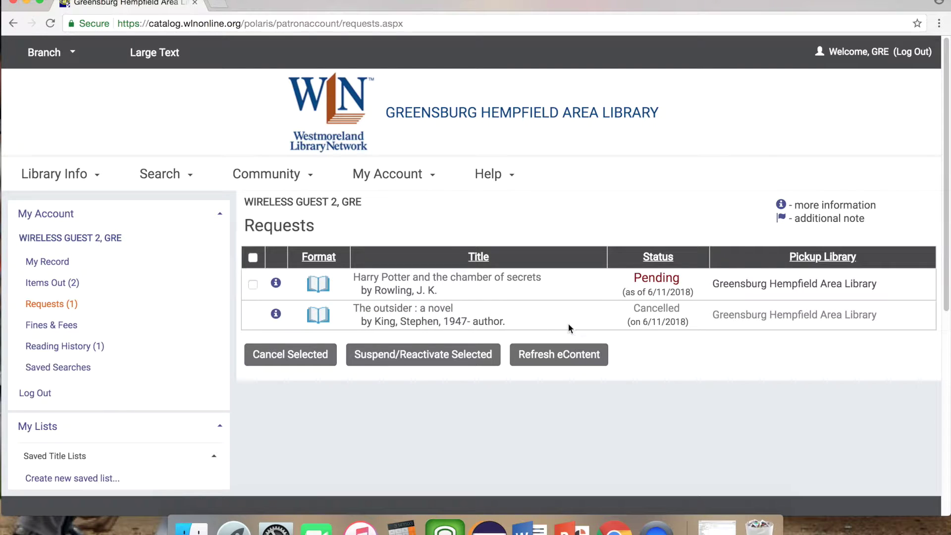
{"action": "left_click", "coordinate": [363, 316]}
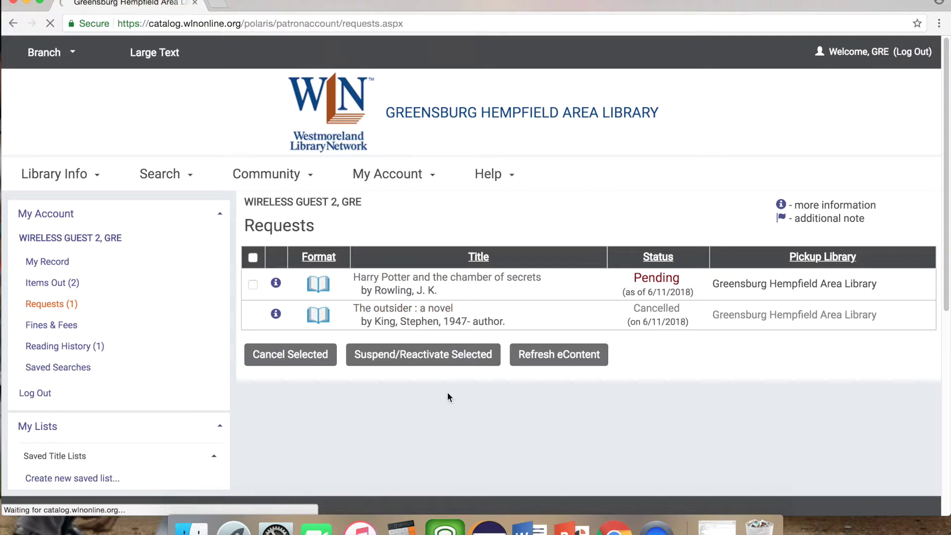
{"action": "scroll", "coordinate": [431, 337], "scroll_direction": "down", "scroll_amount": 4}
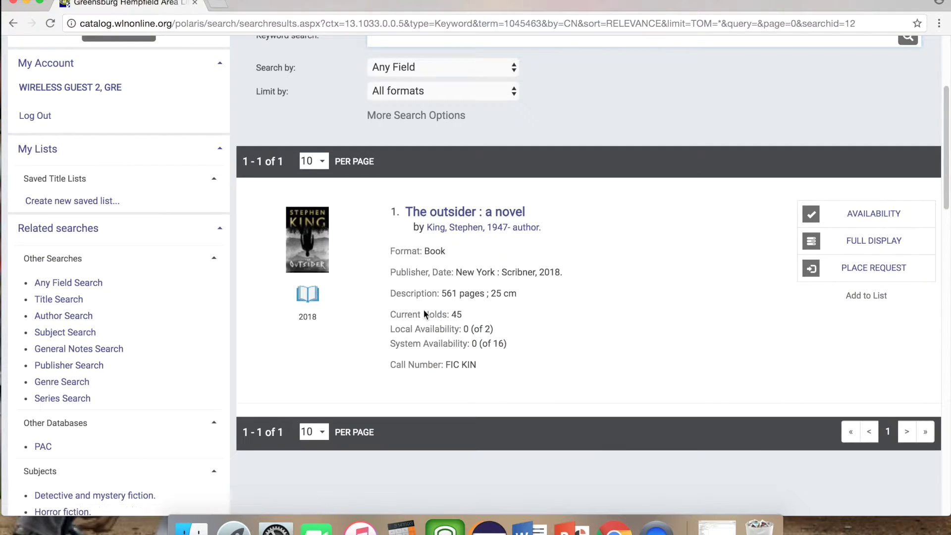
{"action": "scroll", "coordinate": [427, 158], "scroll_direction": "up", "scroll_amount": 4}
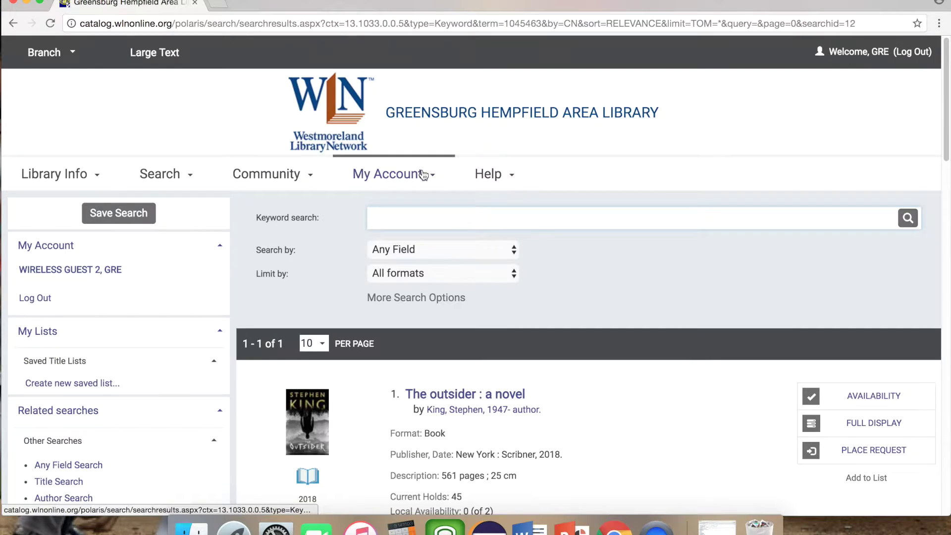
{"action": "left_click", "coordinate": [13, 23]}
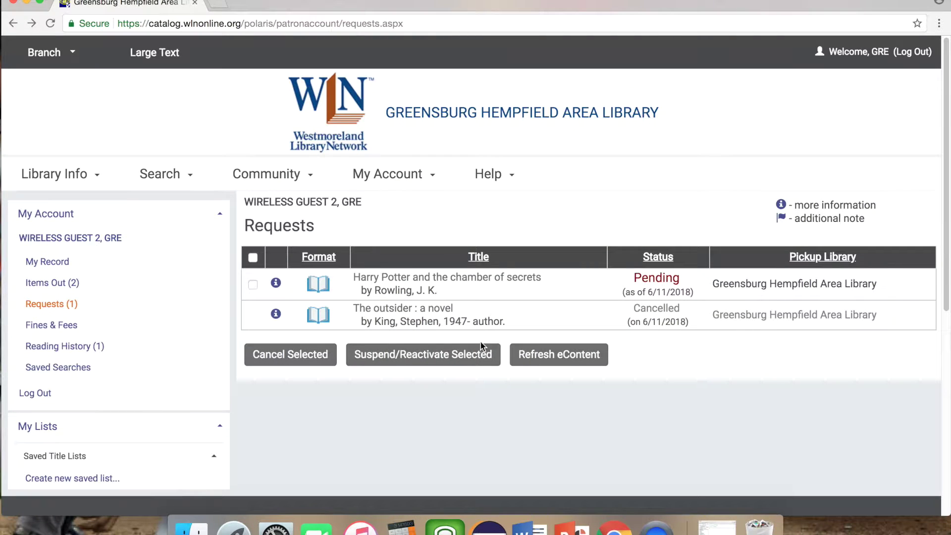
Confirm Fines & Fees shows $0.00 owed, then bring up the Library Info menu
{"action": "left_click", "coordinate": [29, 330]}
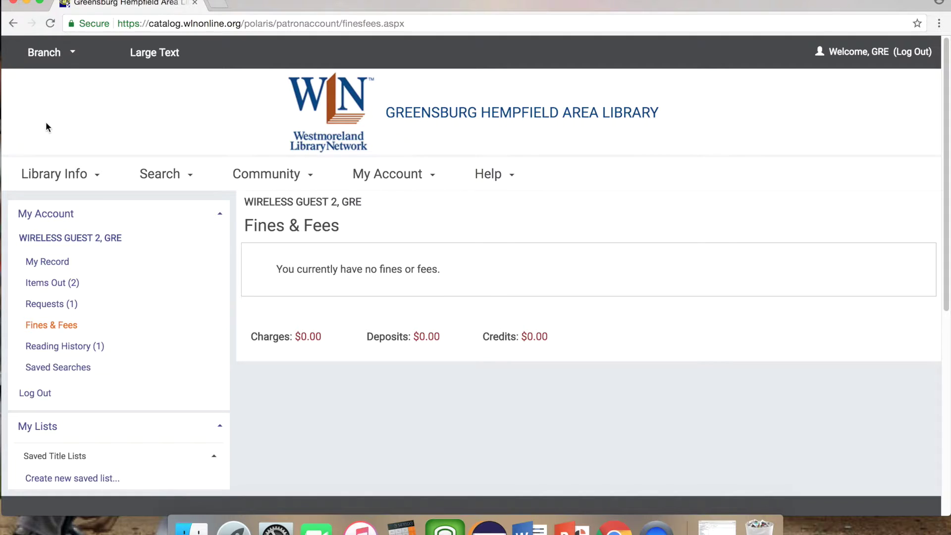
{"action": "left_click", "coordinate": [81, 187]}
Search 'harry potter' from the Quick library search box on the Portal page
{"action": "left_click", "coordinate": [77, 200]}
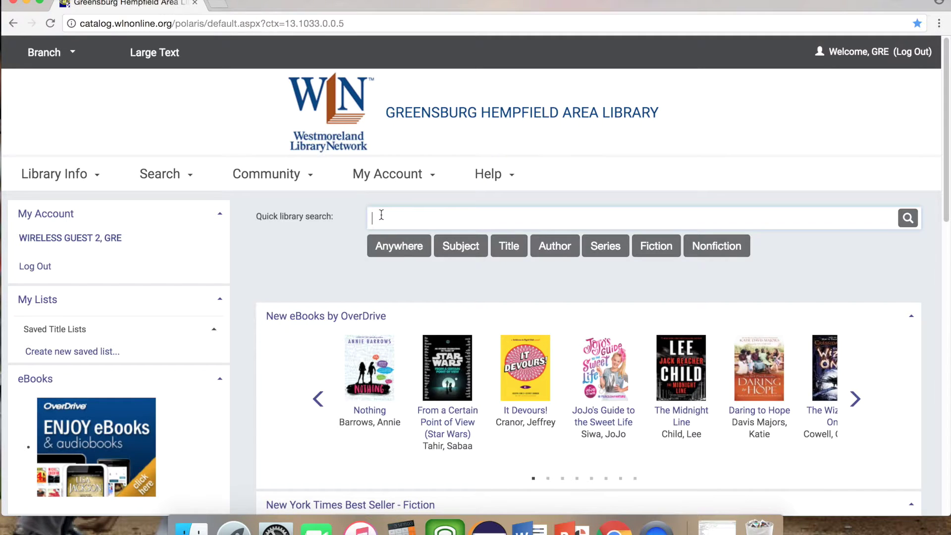
{"action": "type", "text": "harry potter"}
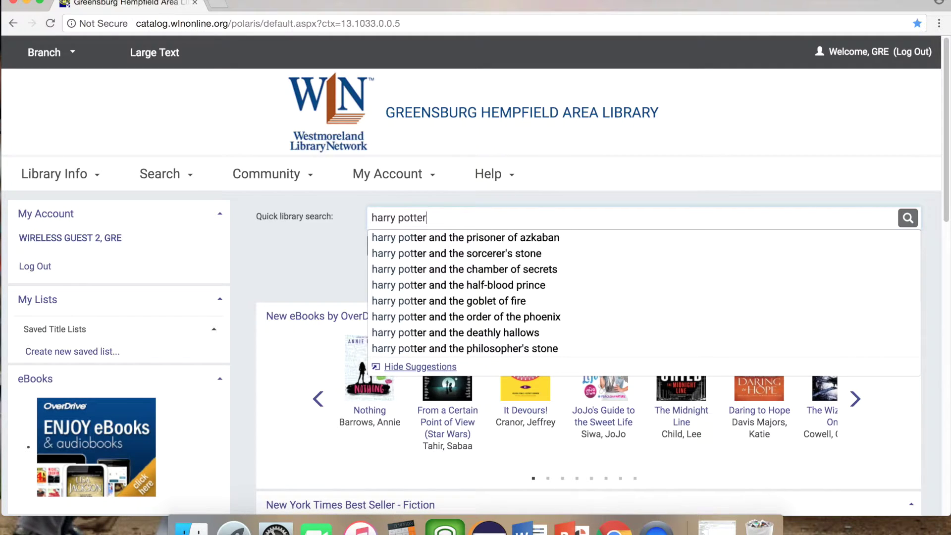
{"action": "key", "text": "Return"}
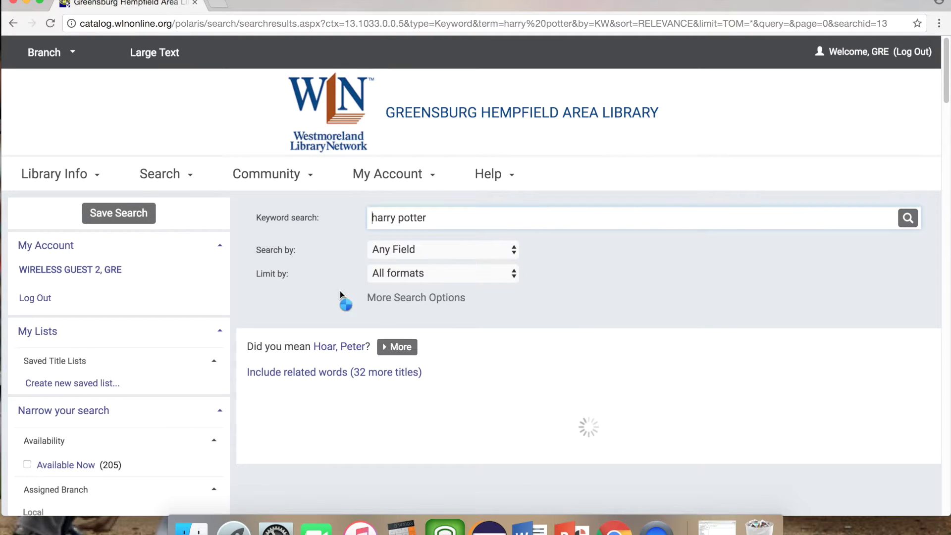
Set the harry potter search's Limit by to Book and Search by to Title
{"action": "scroll", "coordinate": [476, 336], "scroll_direction": "down", "scroll_amount": 2}
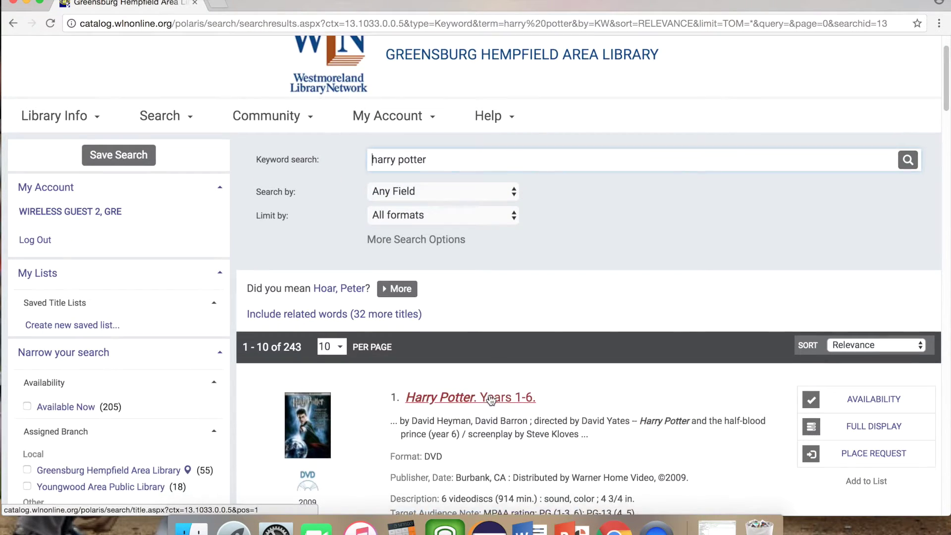
{"action": "scroll", "coordinate": [491, 399], "scroll_direction": "down", "scroll_amount": 2}
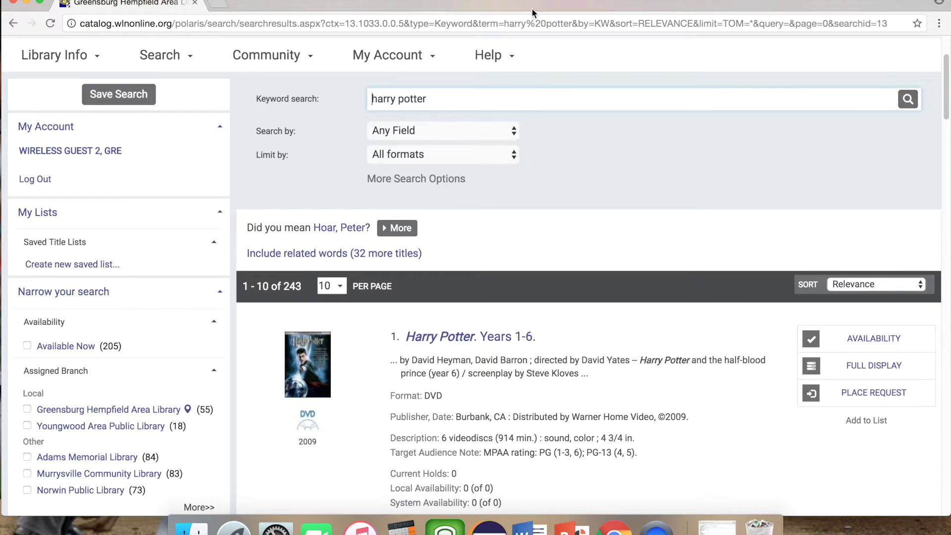
{"action": "scroll", "coordinate": [536, 234], "scroll_direction": "up", "scroll_amount": 1}
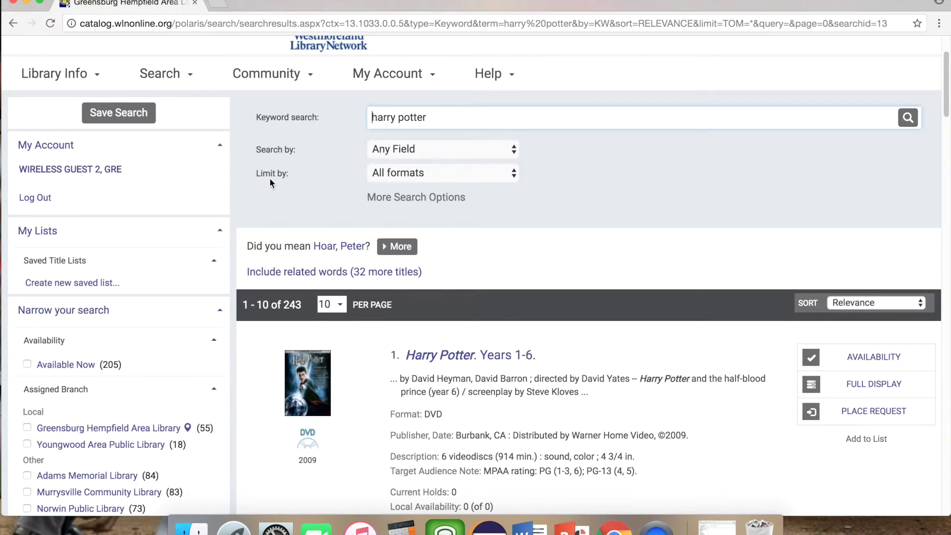
{"action": "left_click", "coordinate": [388, 176]}
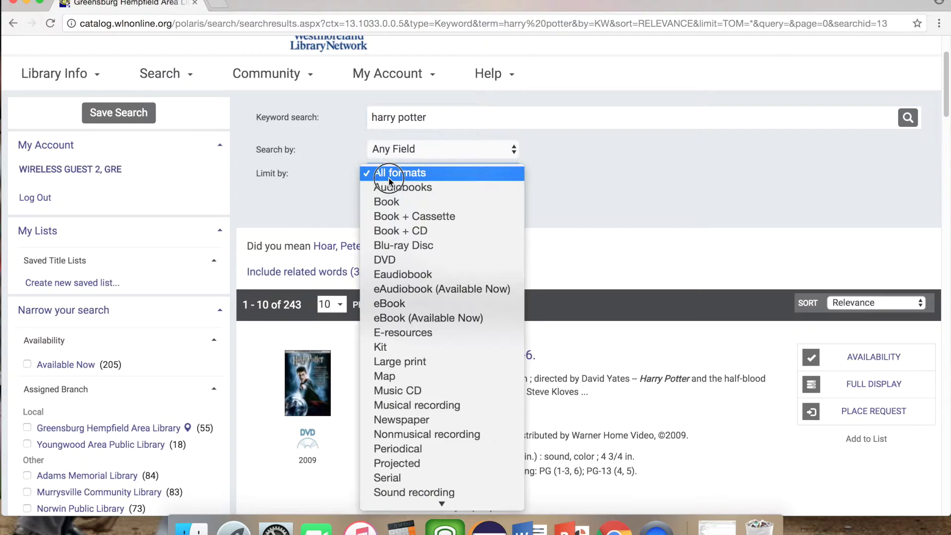
{"action": "left_click", "coordinate": [390, 203]}
{"action": "left_click", "coordinate": [424, 148]}
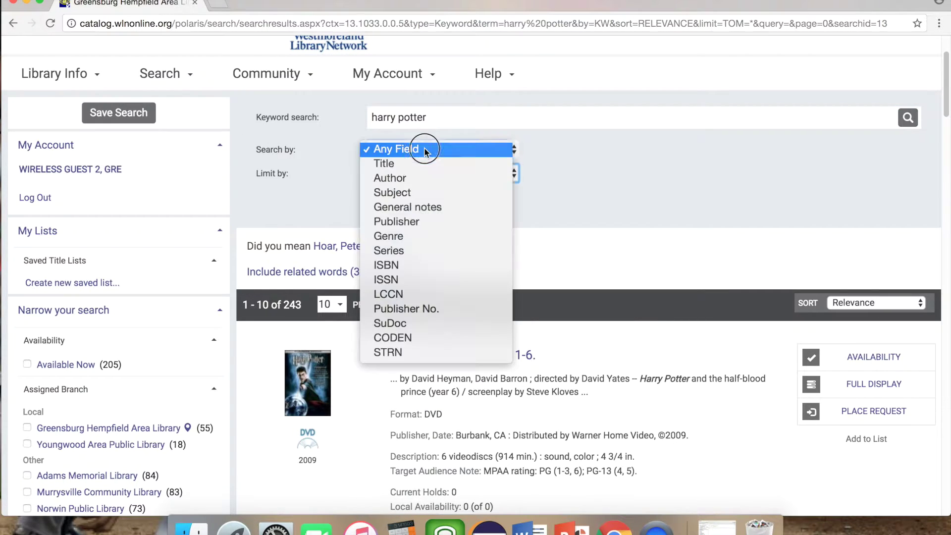
{"action": "left_click", "coordinate": [422, 163]}
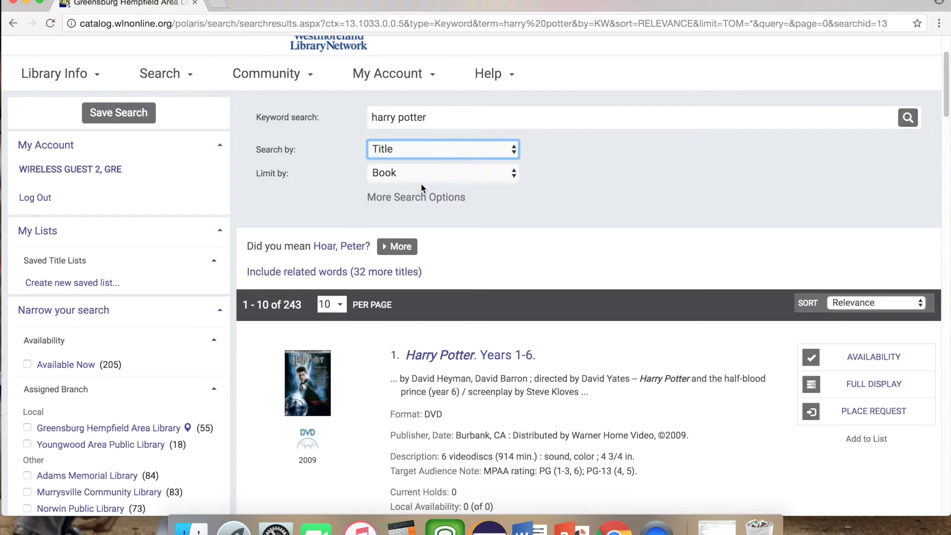
Rerun the search and browse the 82 Title results limited to books
{"action": "left_click", "coordinate": [908, 118]}
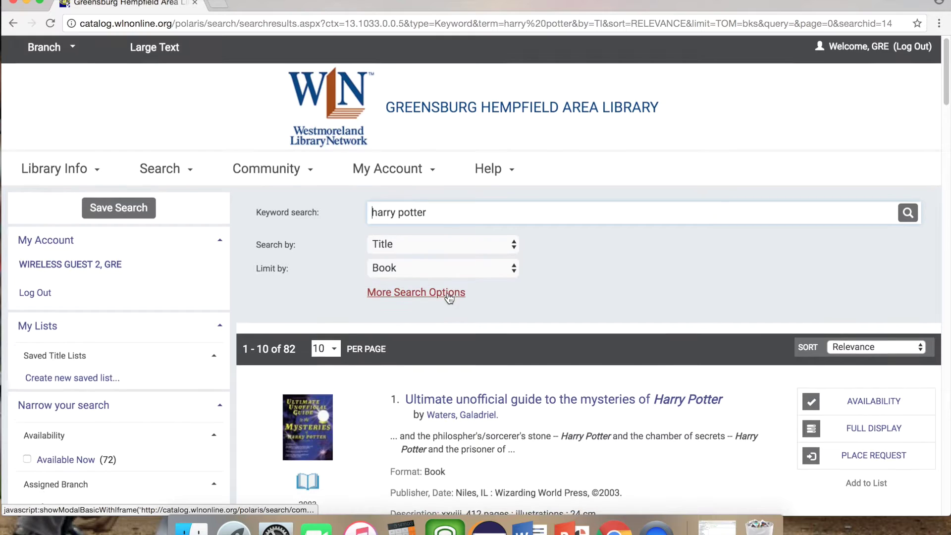
{"action": "scroll", "coordinate": [449, 295], "scroll_direction": "down", "scroll_amount": 1}
{"action": "scroll", "coordinate": [448, 296], "scroll_direction": "down", "scroll_amount": 5}
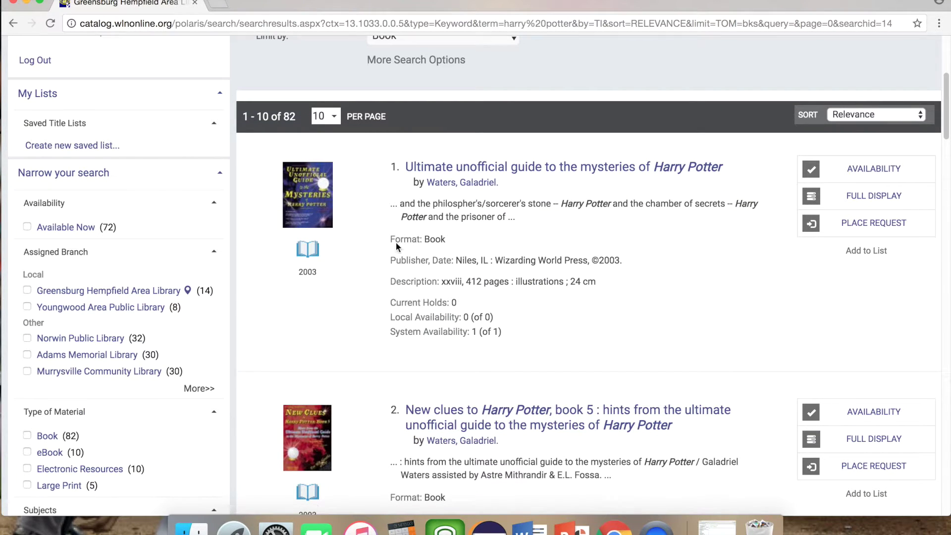
{"action": "scroll", "coordinate": [518, 426], "scroll_direction": "down", "scroll_amount": 5}
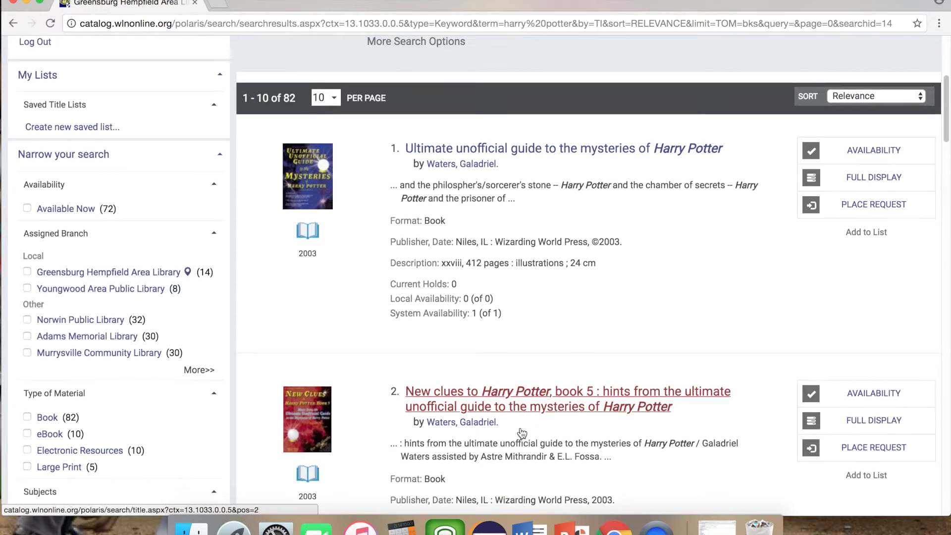
{"action": "scroll", "coordinate": [518, 426], "scroll_direction": "down", "scroll_amount": 7}
{"action": "scroll", "coordinate": [492, 163], "scroll_direction": "up", "scroll_amount": 18}
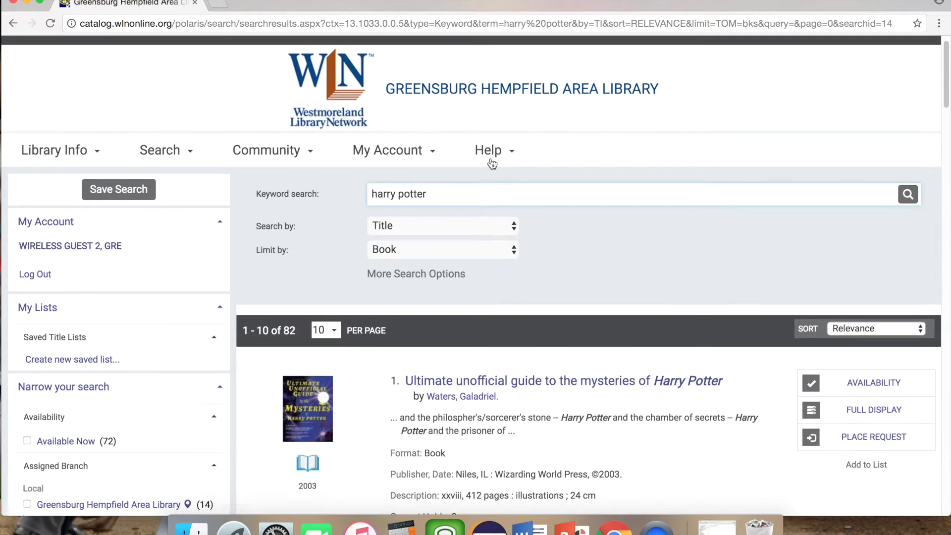
Choose to save the harry potter title search and accept the personal-data warning
{"action": "left_click", "coordinate": [143, 193]}
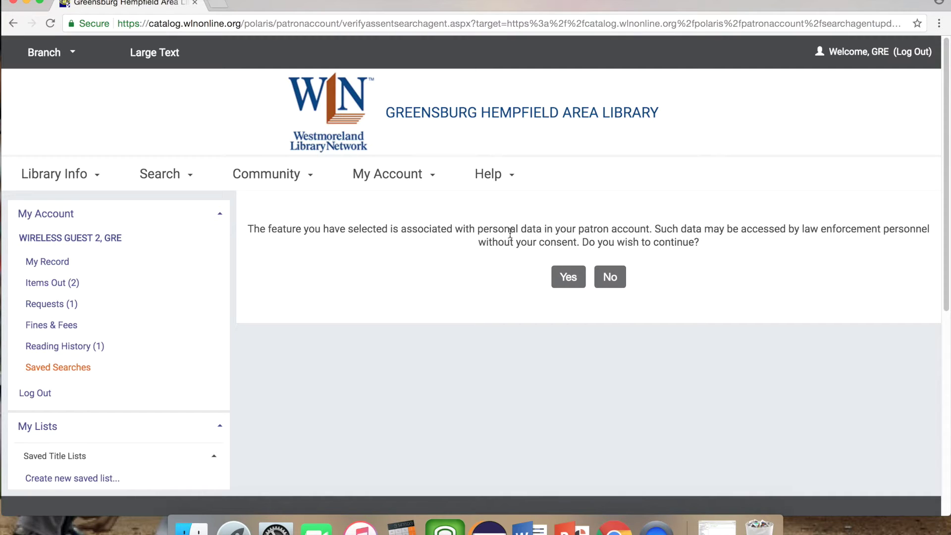
{"action": "left_click", "coordinate": [562, 279]}
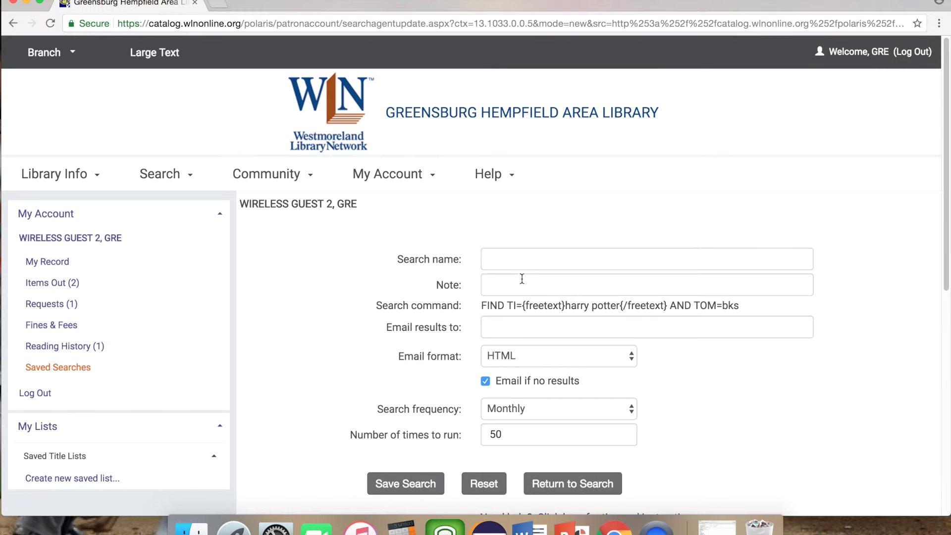
Save the search as 'harry potter books' with results e-mailed to the account's address
{"action": "left_click", "coordinate": [520, 263]}
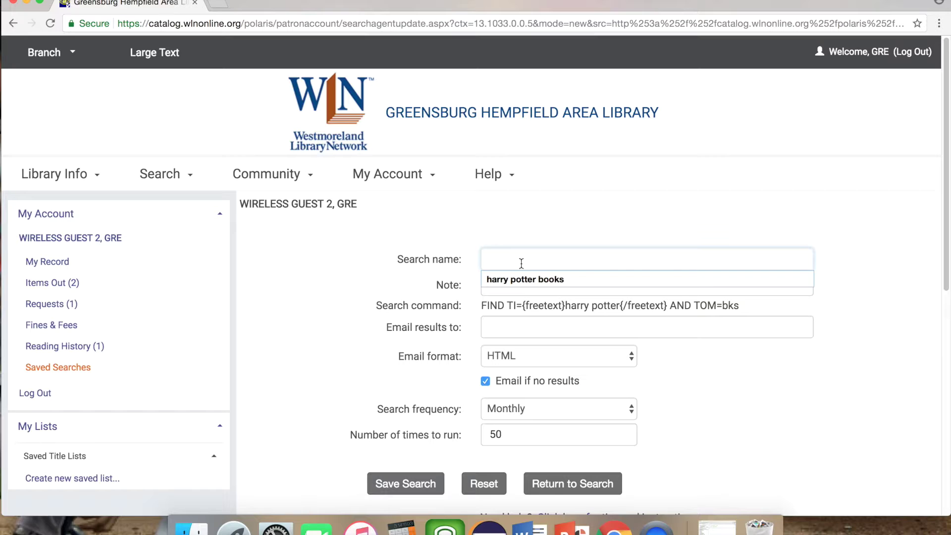
{"action": "left_click", "coordinate": [524, 279]}
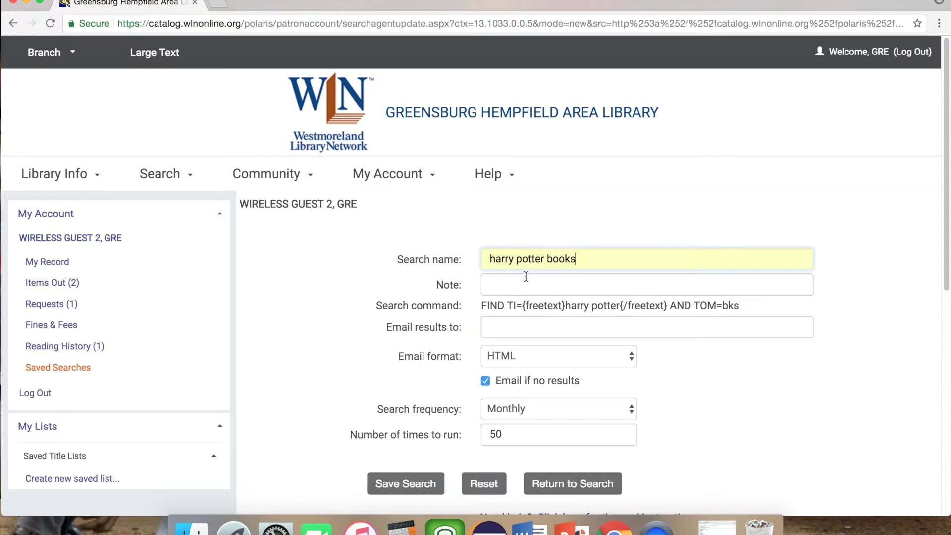
{"action": "left_click", "coordinate": [614, 336]}
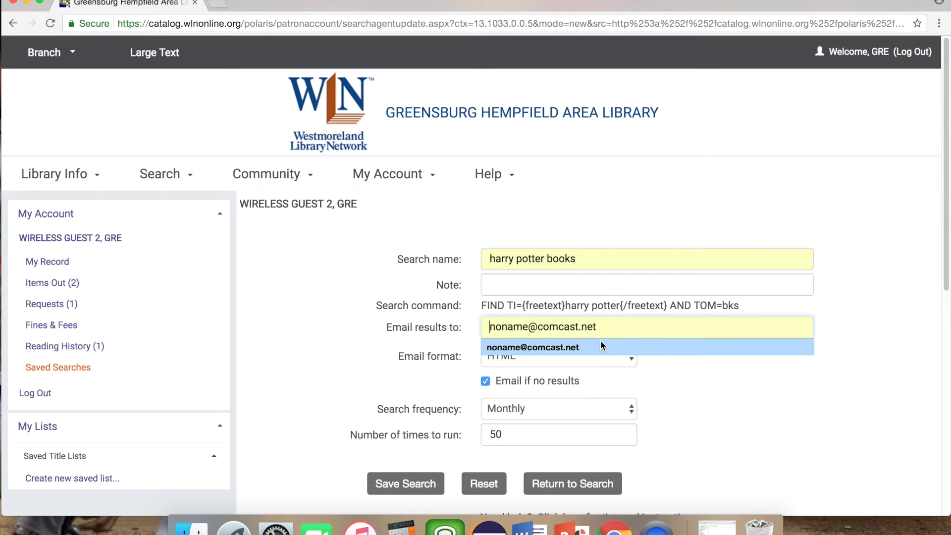
{"action": "left_click", "coordinate": [601, 343]}
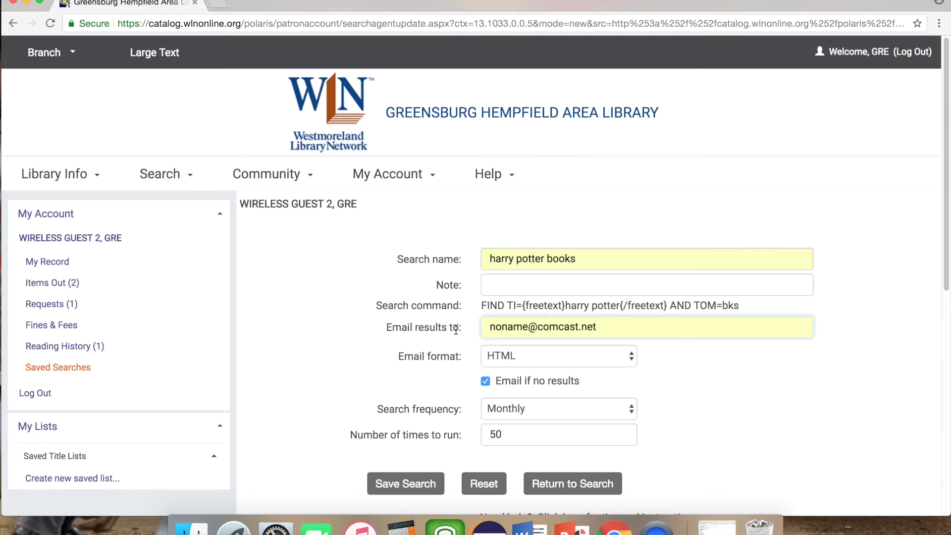
{"action": "left_click", "coordinate": [389, 492]}
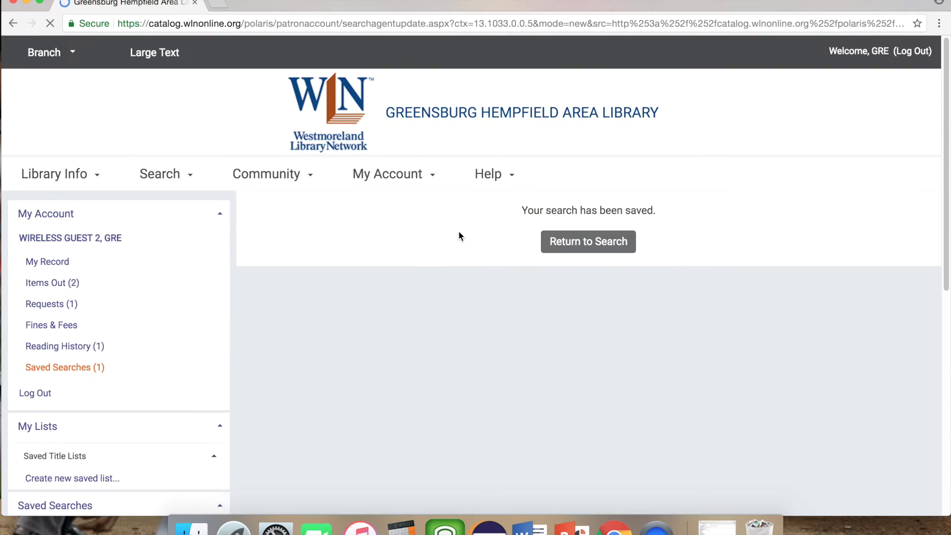
Return to the catalog search, open My Record under My Account, then its Saved Searches list
{"action": "left_click", "coordinate": [573, 245]}
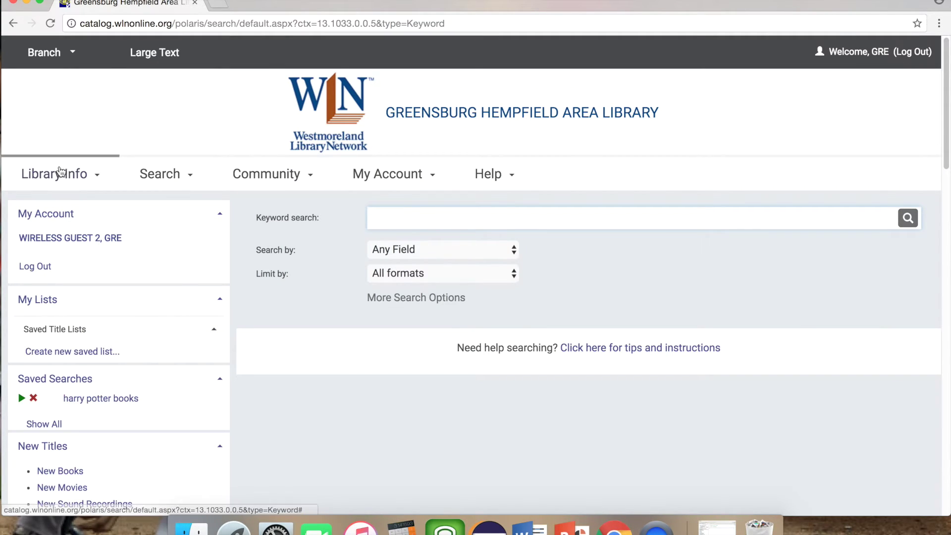
{"action": "left_click", "coordinate": [405, 176]}
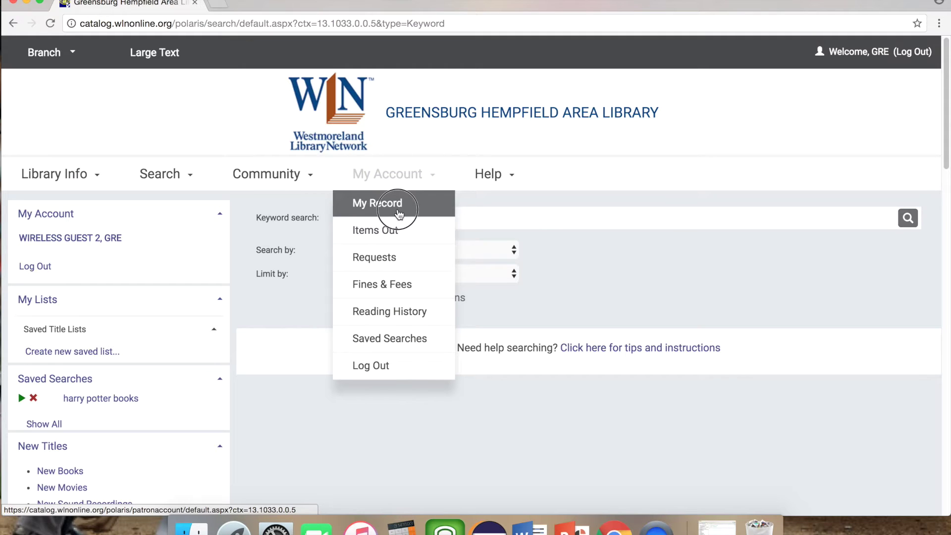
{"action": "left_click", "coordinate": [395, 175]}
{"action": "left_click", "coordinate": [395, 175]}
{"action": "left_click", "coordinate": [386, 202]}
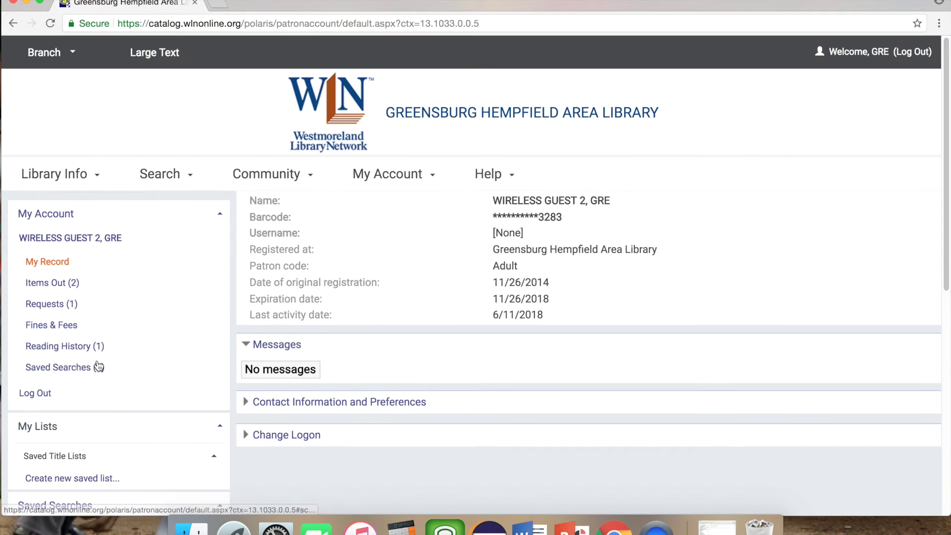
{"action": "left_click", "coordinate": [83, 367]}
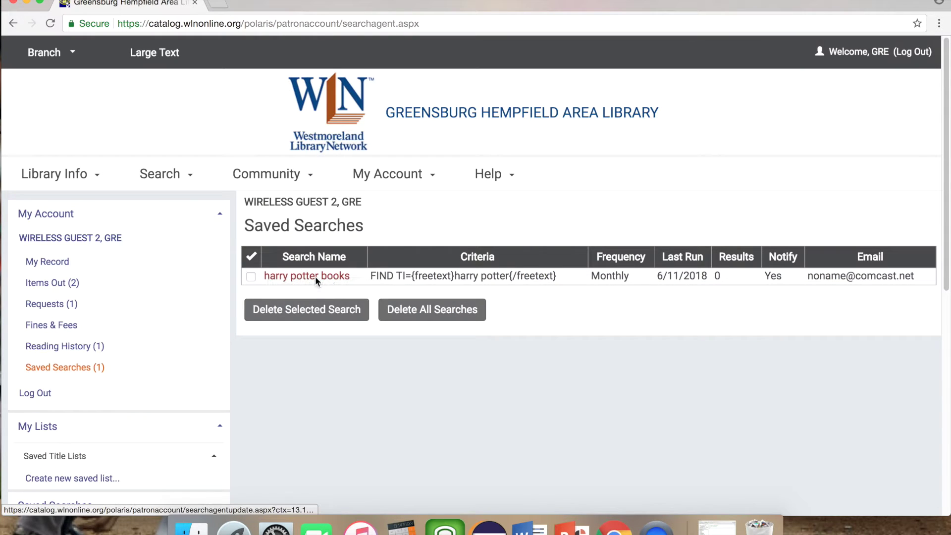
Re-run the saved 'harry potter books' search and scroll through its 165 results
{"action": "left_click", "coordinate": [316, 277]}
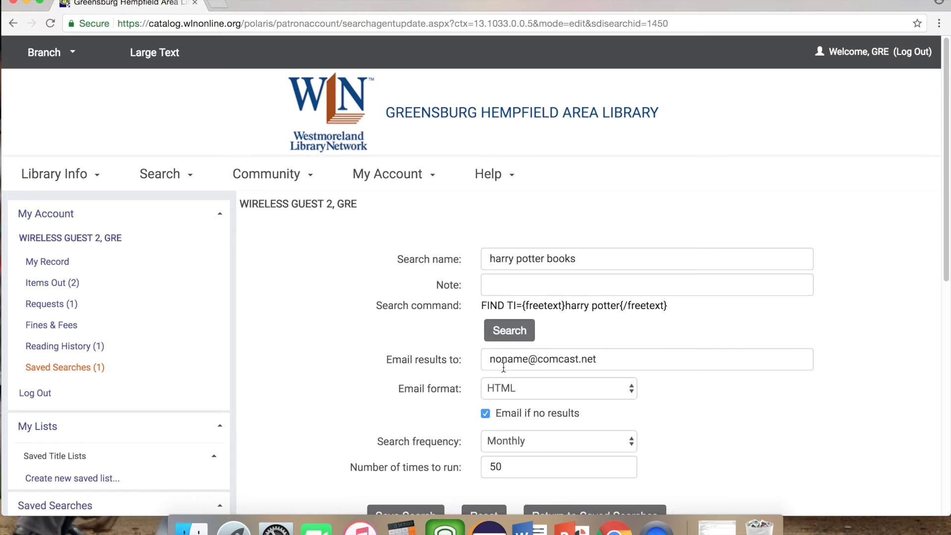
{"action": "left_click", "coordinate": [504, 337]}
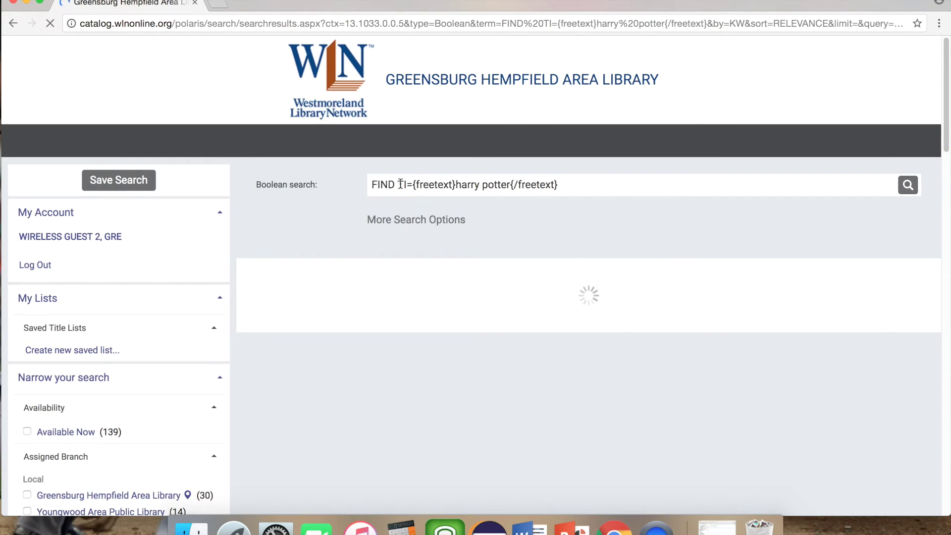
{"action": "scroll", "coordinate": [603, 313], "scroll_direction": "down", "scroll_amount": 1}
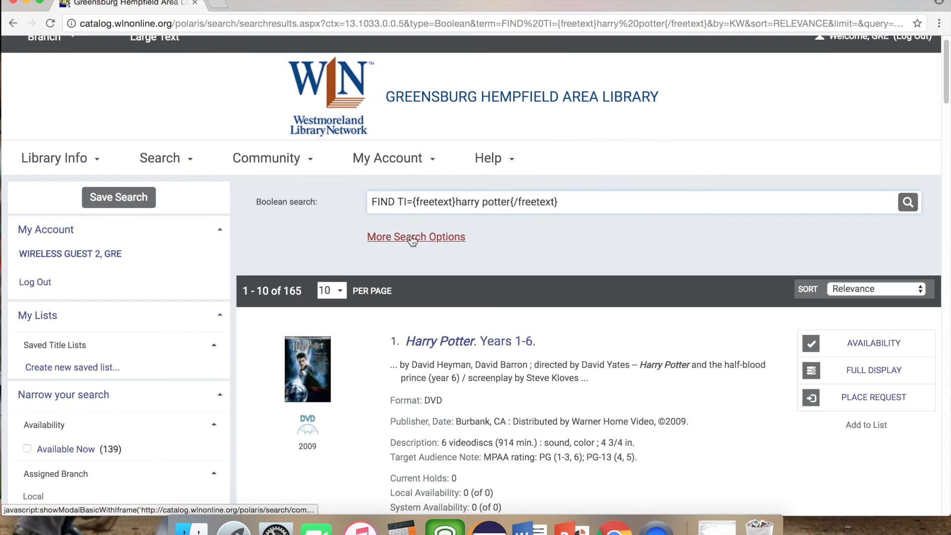
{"action": "scroll", "coordinate": [554, 380], "scroll_direction": "down", "scroll_amount": 3}
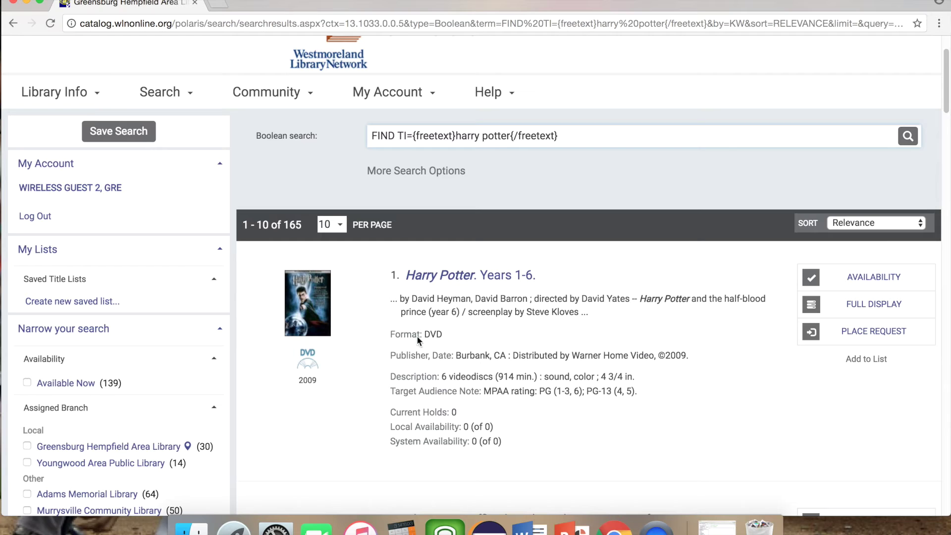
Limit the harry potter title search to the Book detailed material type
{"action": "left_click", "coordinate": [388, 171]}
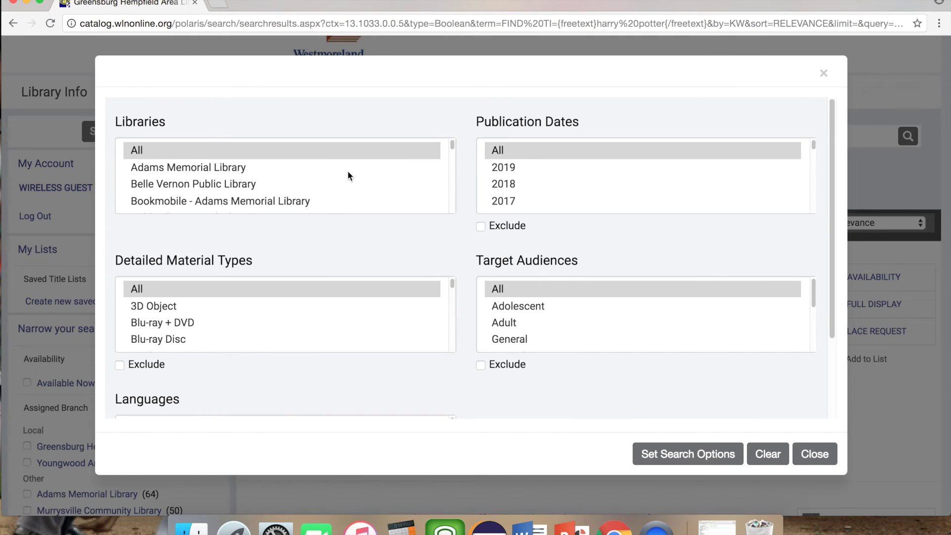
{"action": "scroll", "coordinate": [415, 328], "scroll_direction": "down", "scroll_amount": 5}
{"action": "scroll", "coordinate": [186, 304], "scroll_direction": "up", "scroll_amount": 1}
{"action": "left_click", "coordinate": [163, 293]}
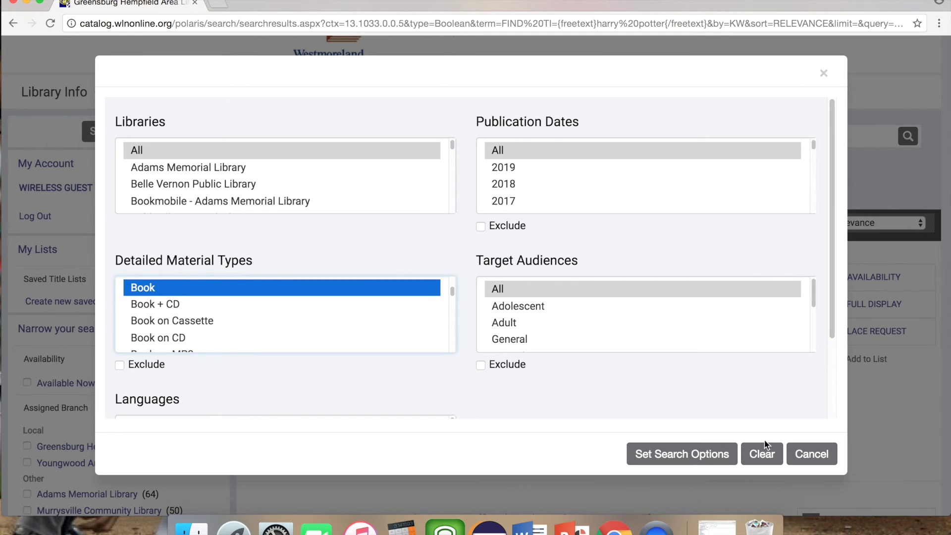
{"action": "left_click", "coordinate": [752, 454]}
{"action": "left_click", "coordinate": [727, 455]}
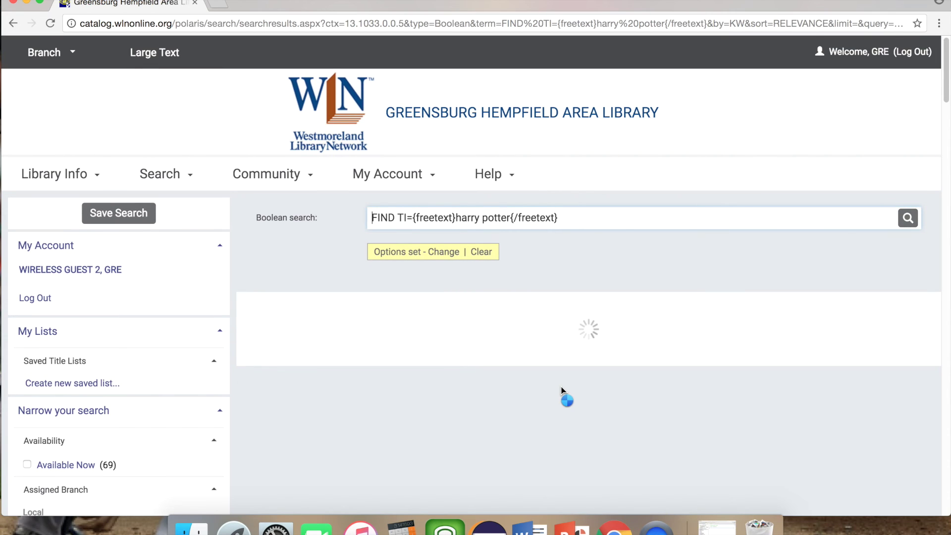
Review the 69 Book results and log out of the library account
{"action": "scroll", "coordinate": [555, 371], "scroll_direction": "down", "scroll_amount": 3}
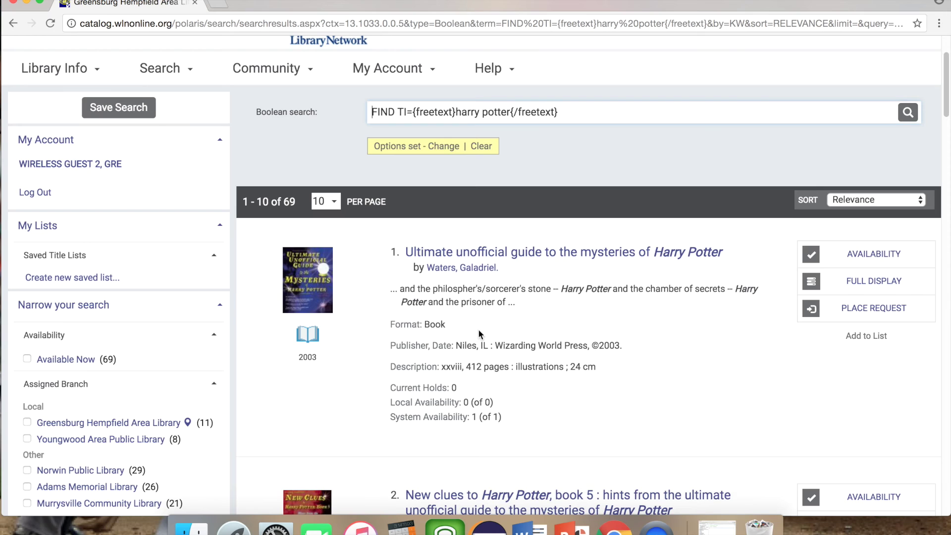
{"action": "scroll", "coordinate": [739, 92], "scroll_direction": "up", "scroll_amount": 3}
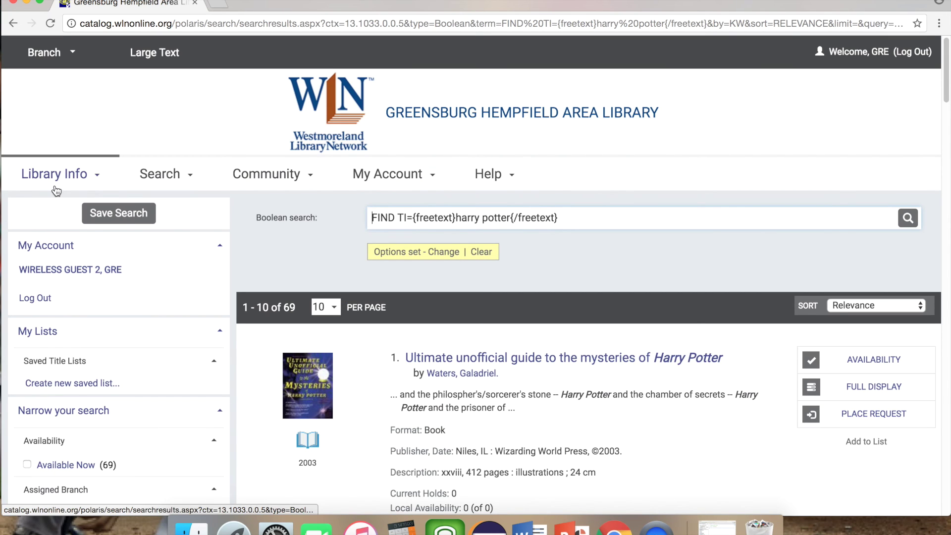
{"action": "left_click", "coordinate": [906, 54]}
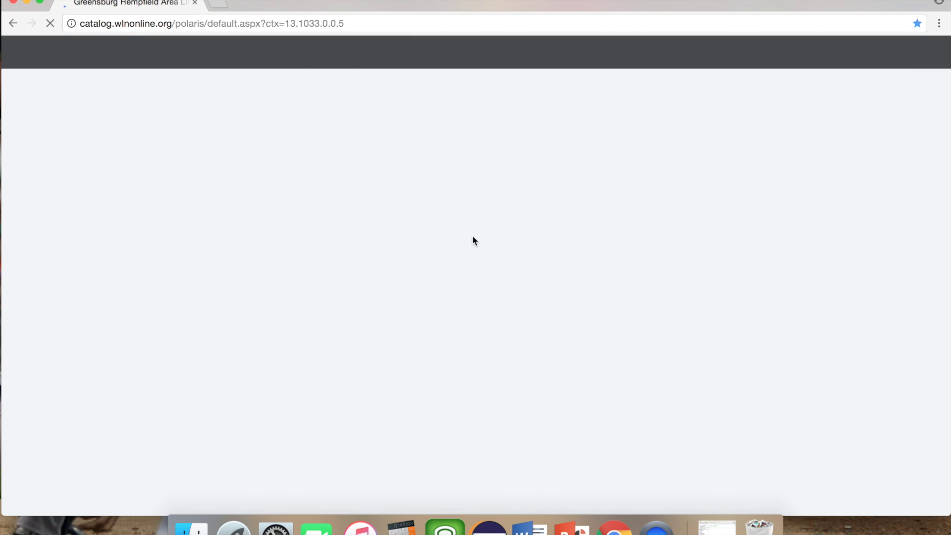